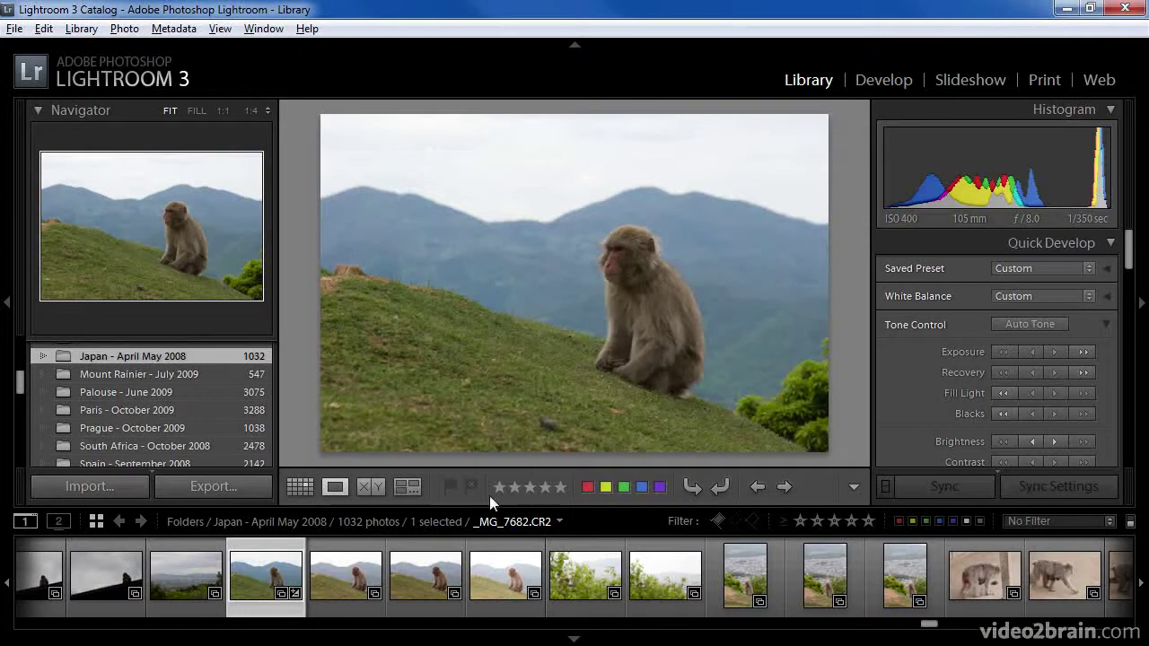
# - Browse the hillside monkey photos, then return to the first one, _MG_7682
pyautogui.click(351, 573)
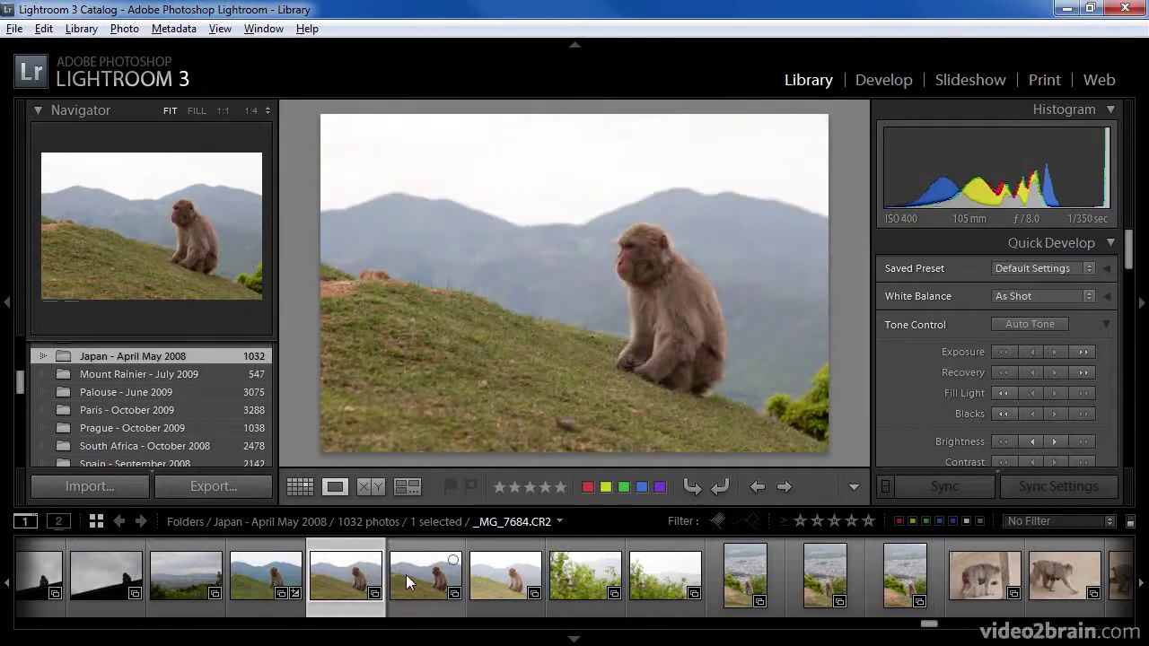
pyautogui.click(406, 574)
pyautogui.click(490, 584)
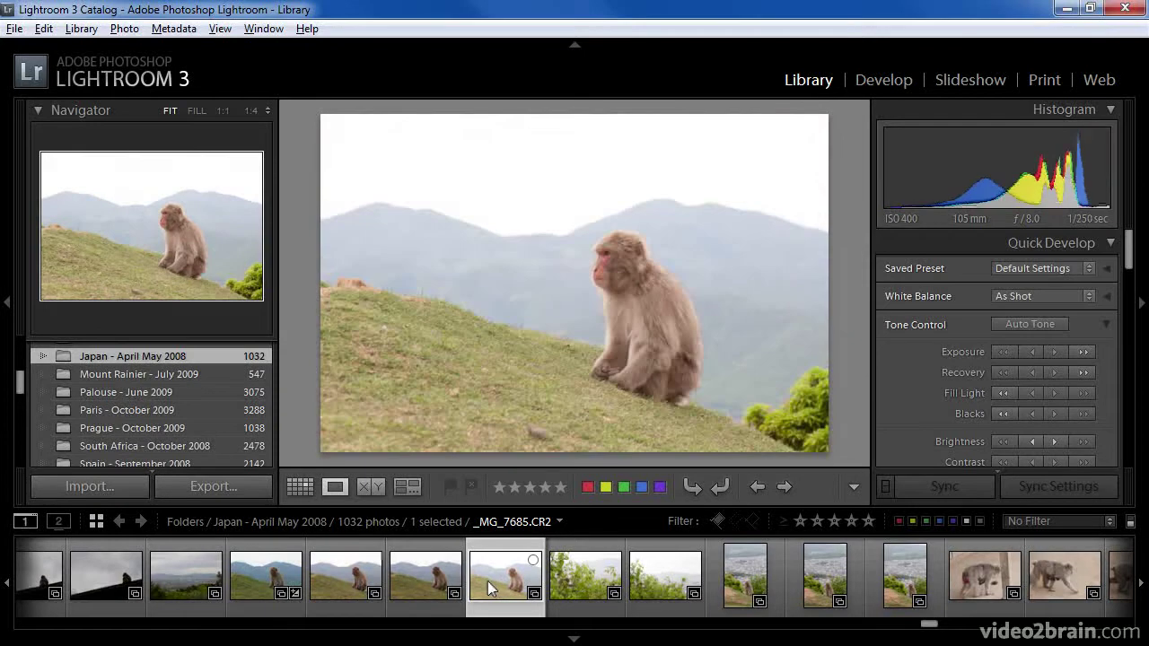
pyautogui.click(268, 571)
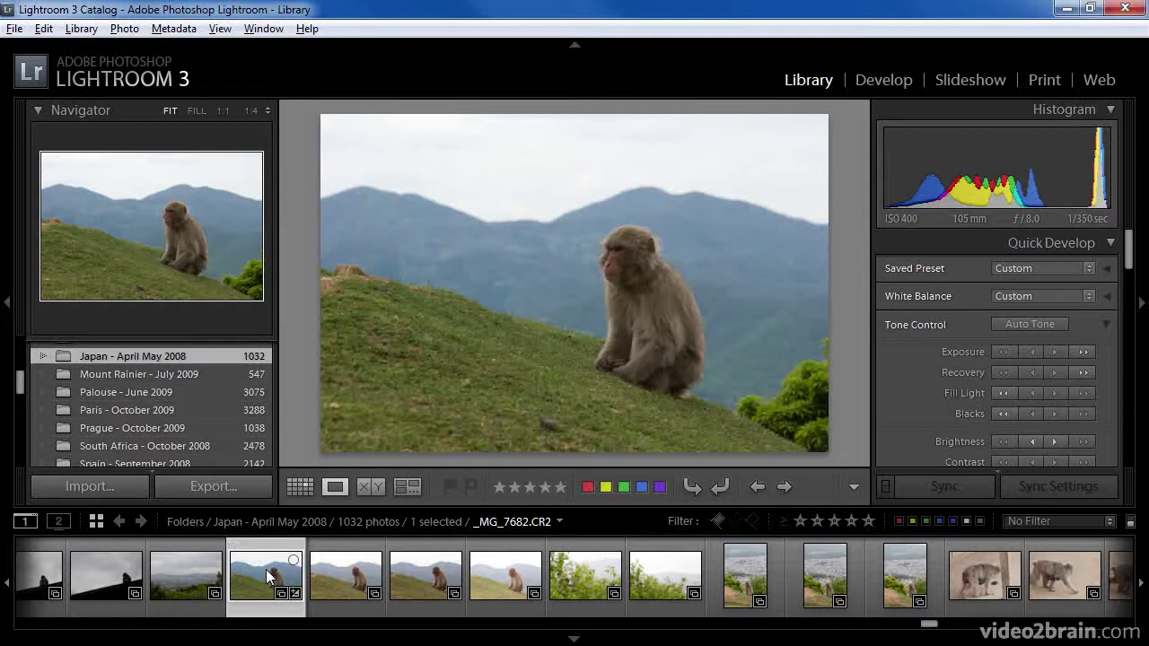
# - Select the four hillside shots plus the three vertical city views, starting with _MG_7688
pyautogui.keyDown('shift'); pyautogui.click(485, 574); pyautogui.keyUp('shift')
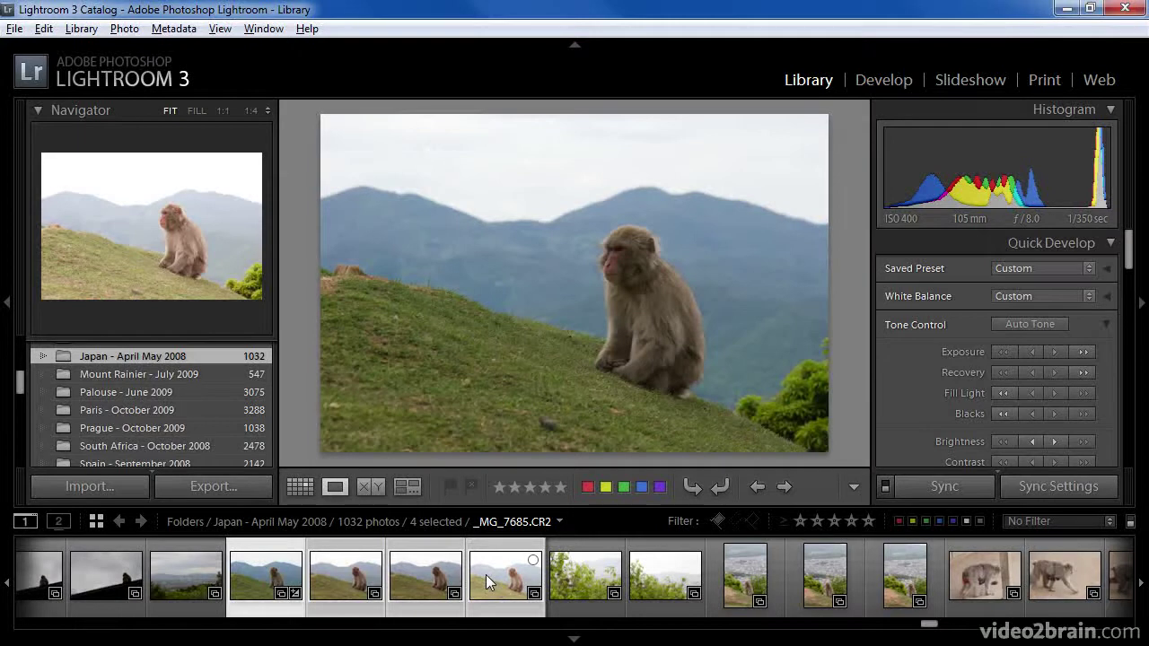
pyautogui.keyDown('ctrl'); pyautogui.click(745, 574); pyautogui.keyUp('ctrl')
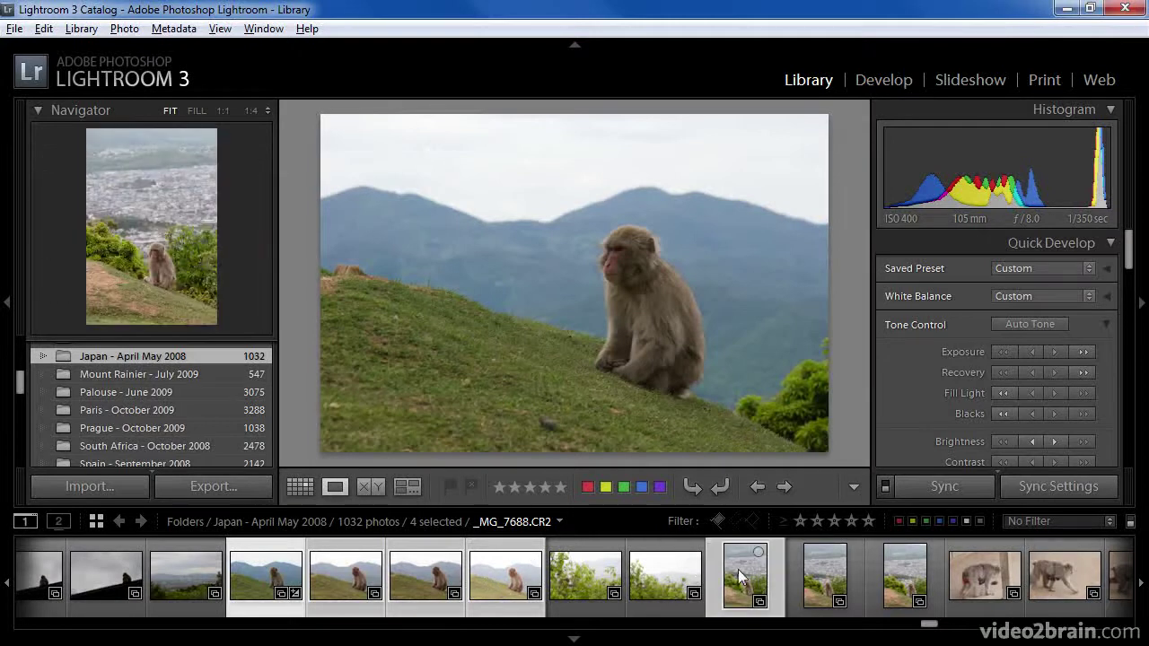
pyautogui.keyDown('ctrl'); pyautogui.click(809, 582); pyautogui.keyUp('ctrl')
pyautogui.keyDown('ctrl'); pyautogui.click(889, 585); pyautogui.keyUp('ctrl')
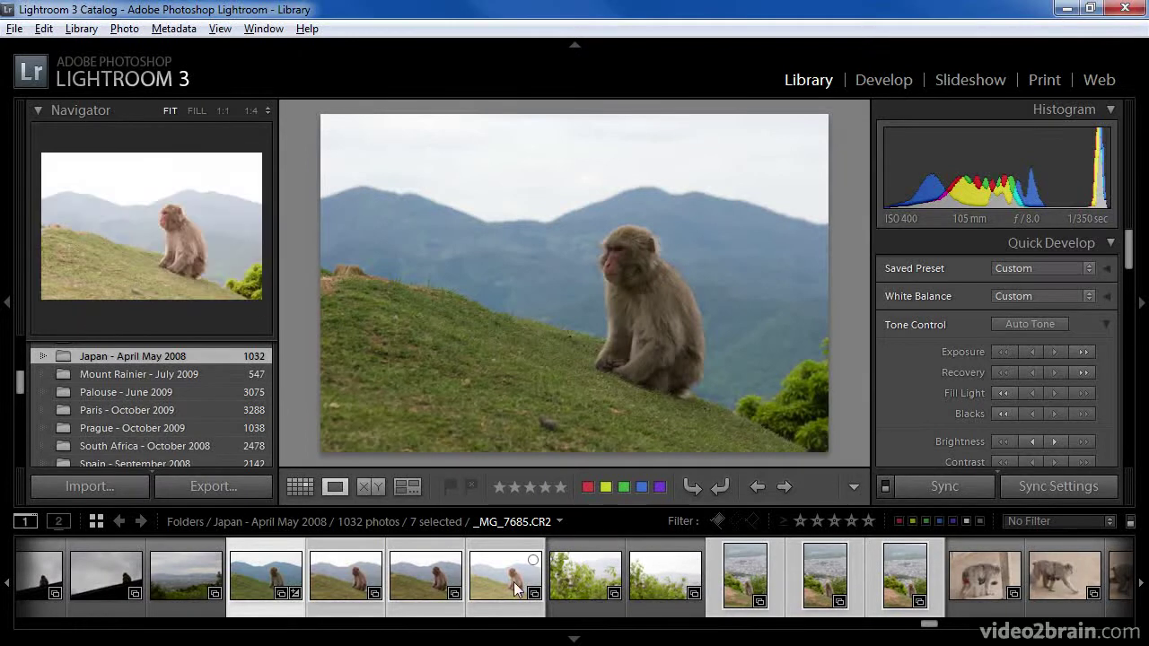
# - Group the seven selected monkey photos into one stack of 7 topped by _MG_7682
pyautogui.click(125, 29)
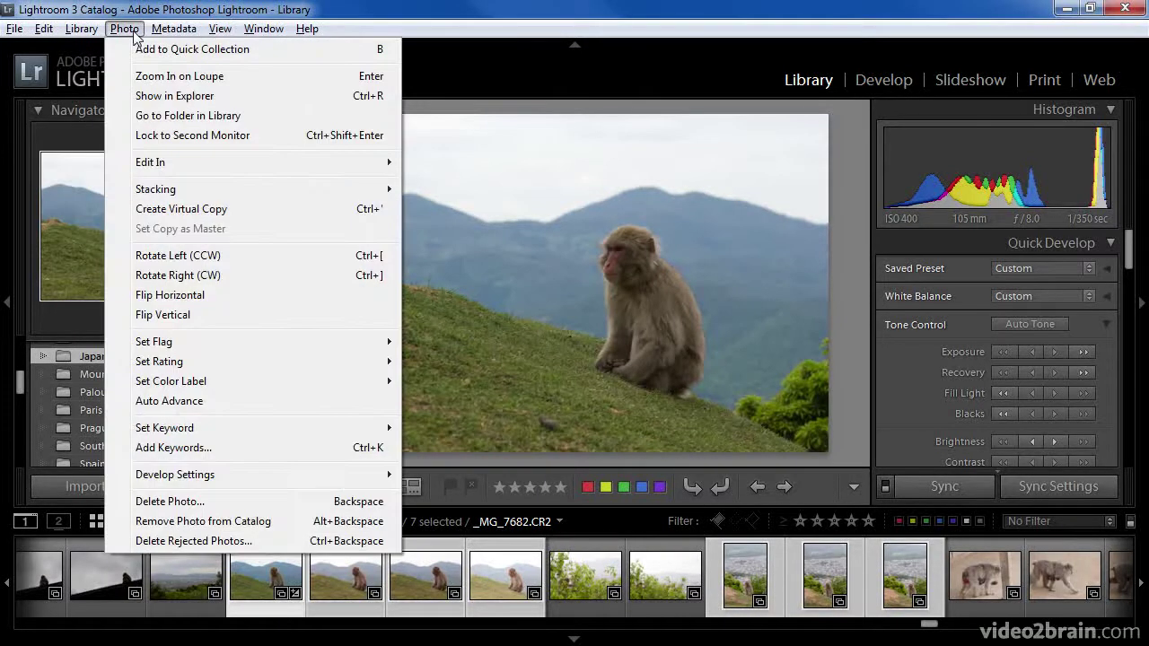
pyautogui.moveTo(211, 192)
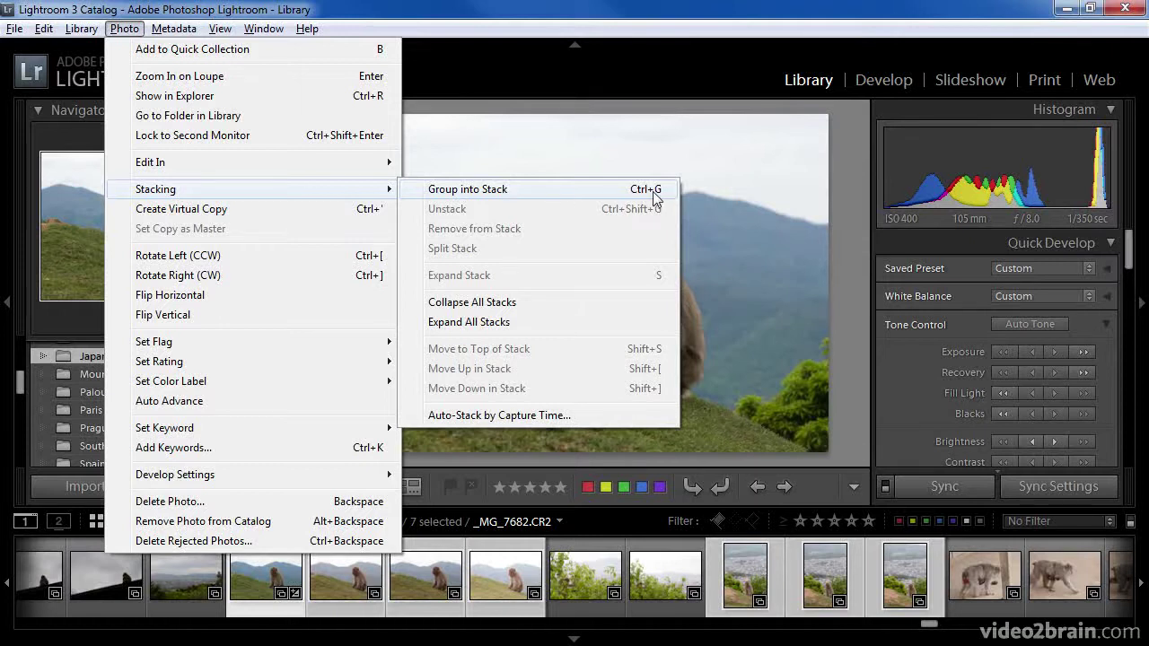
pyautogui.click(586, 191)
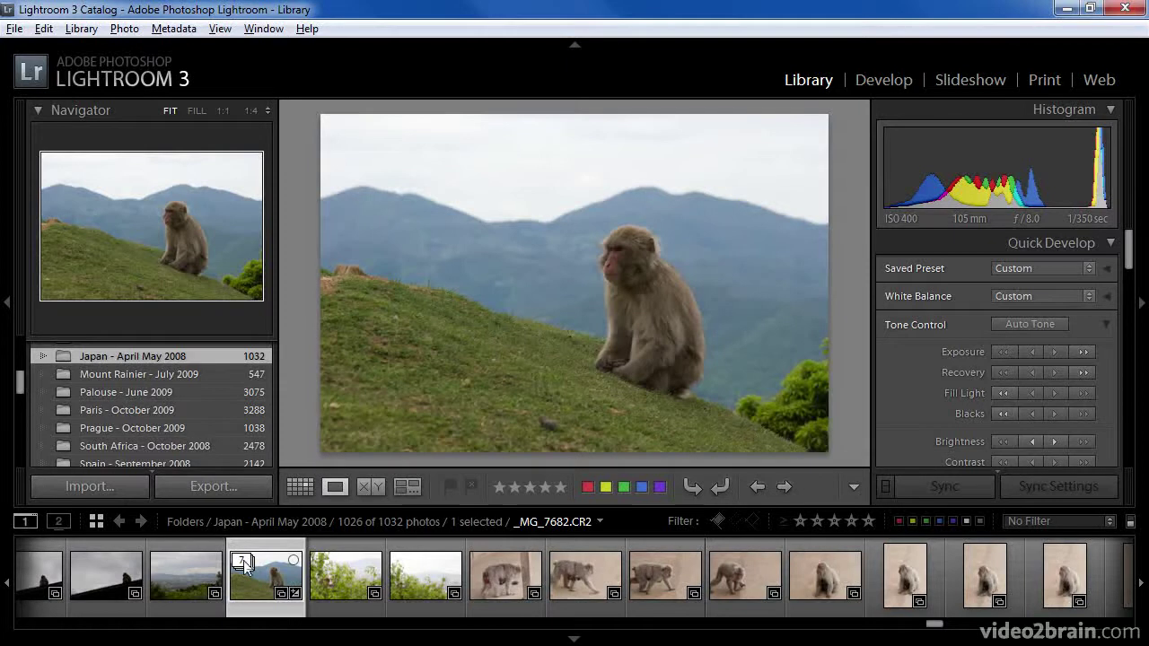
# - Expand the stack of 7, collapse it, then expand it again to show every frame
pyautogui.click(242, 562)
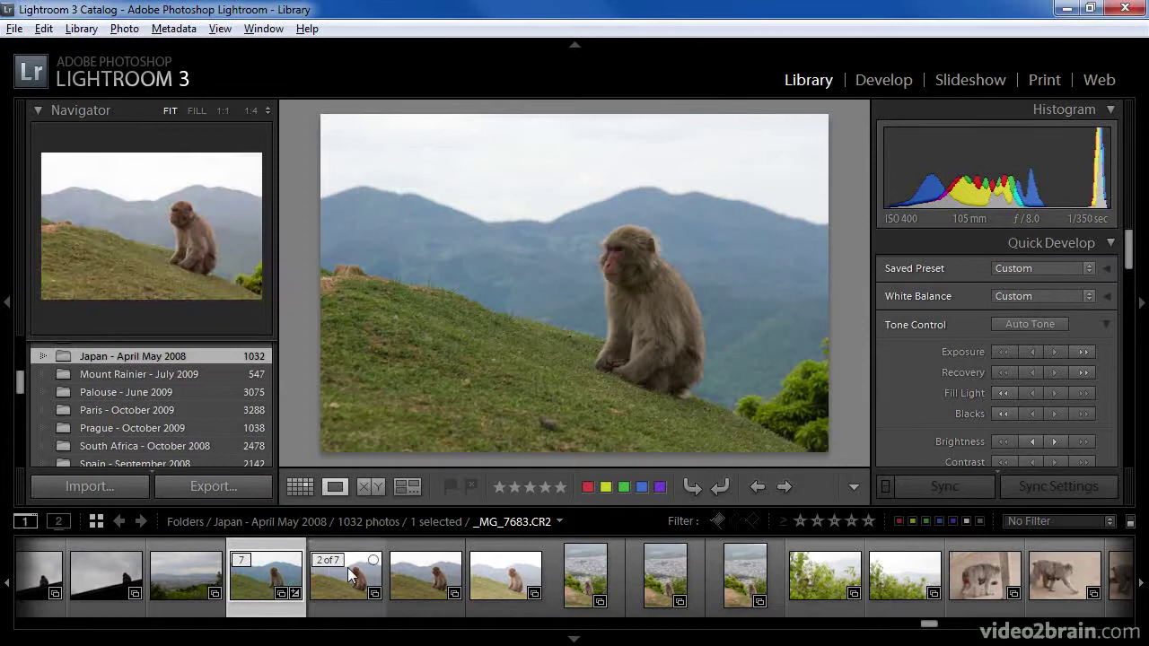
pyautogui.click(247, 561)
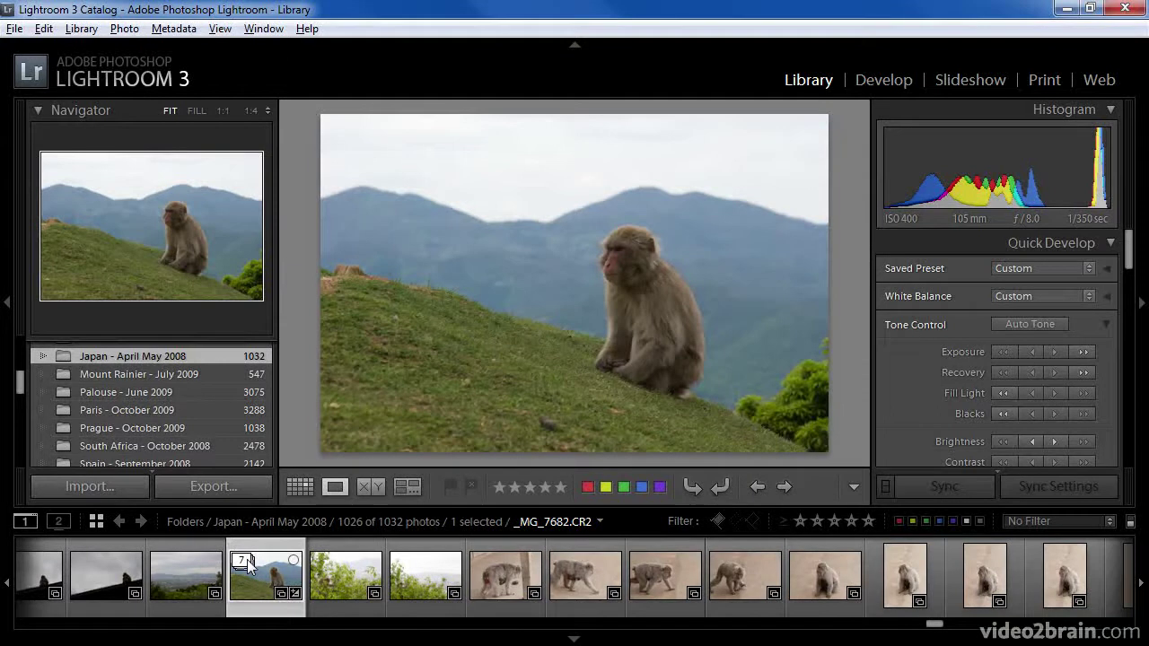
pyautogui.click(248, 561)
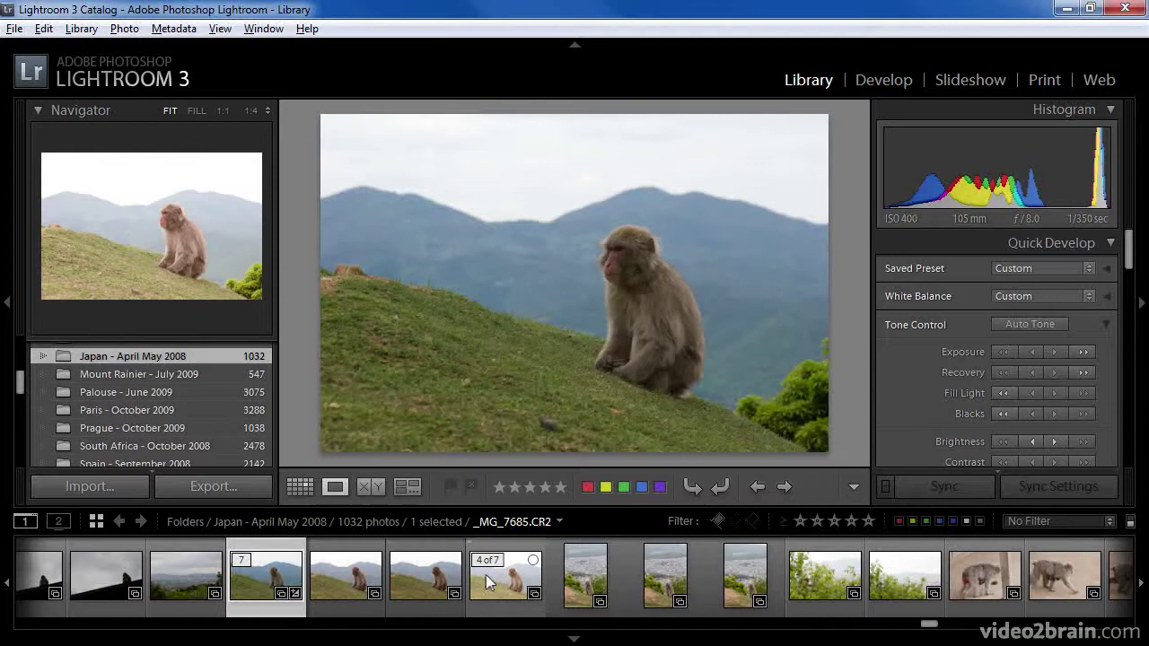
# - Move the fifth frame, city-view photo _MG_7688, to the top of the stack as 1 of 7
pyautogui.click(575, 568)
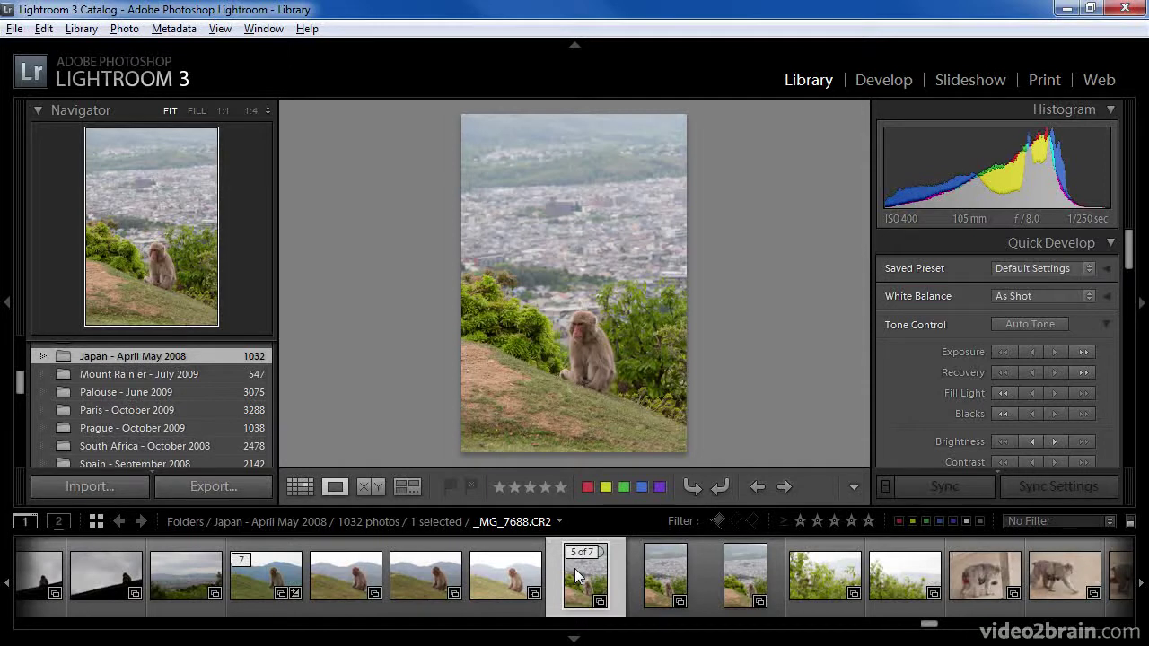
pyautogui.rightClick(574, 575)
pyautogui.moveTo(641, 346)
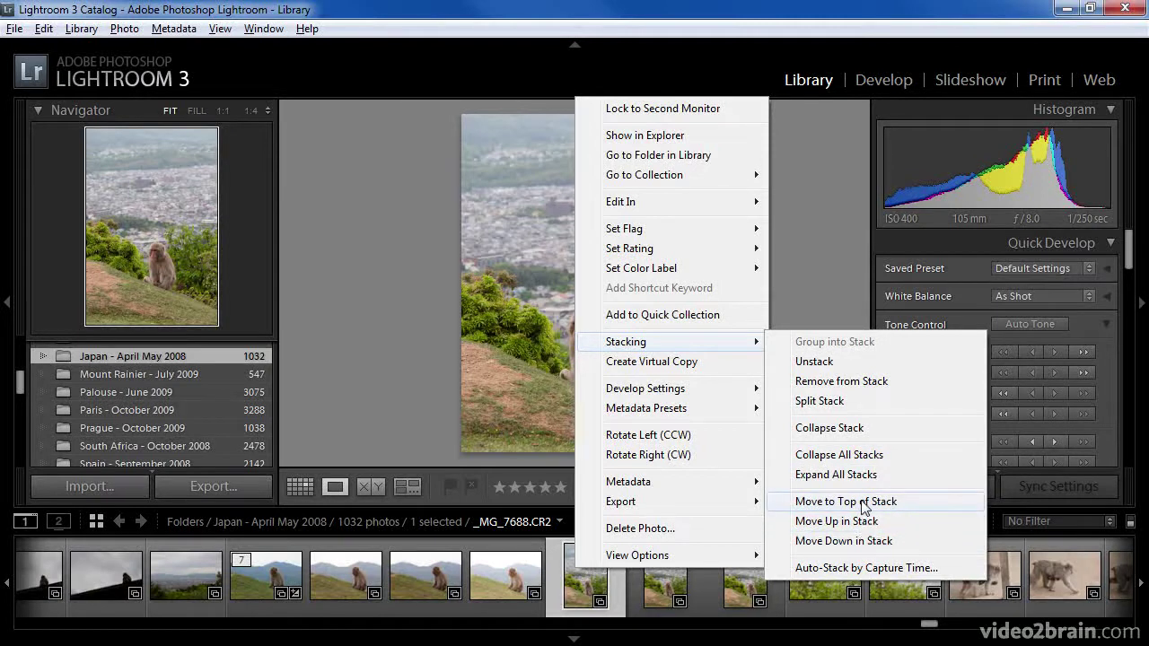
pyautogui.click(862, 507)
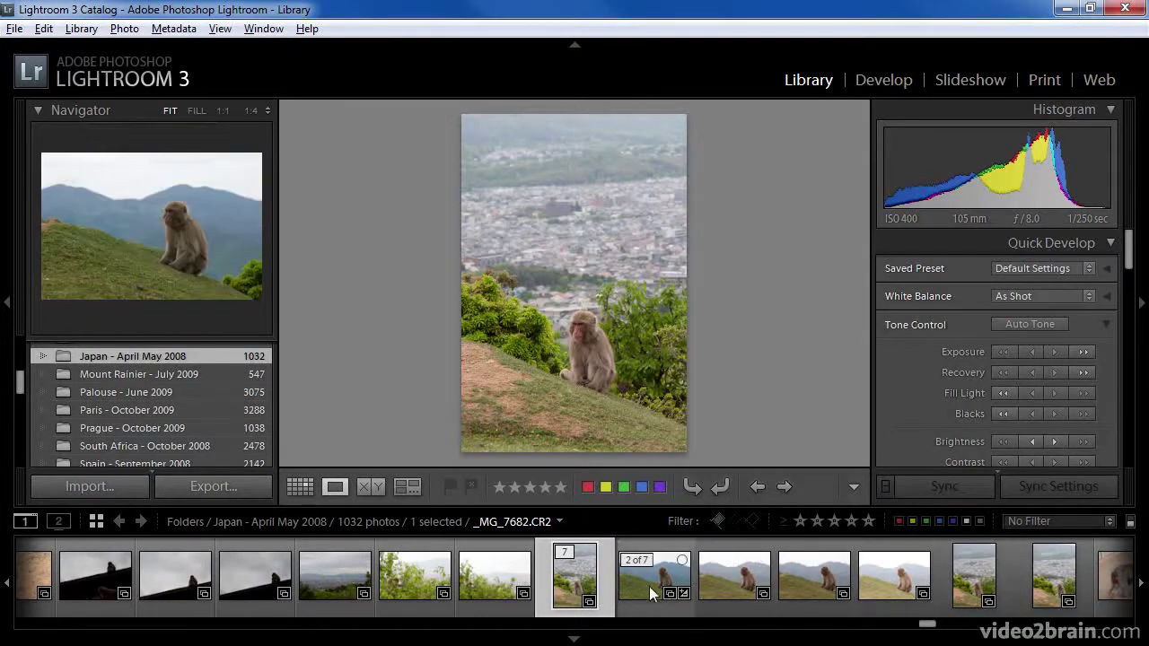
# - Collapse the stack, unstack it, then undo the unstack so the stack of 7 stays intact
pyautogui.click(568, 557)
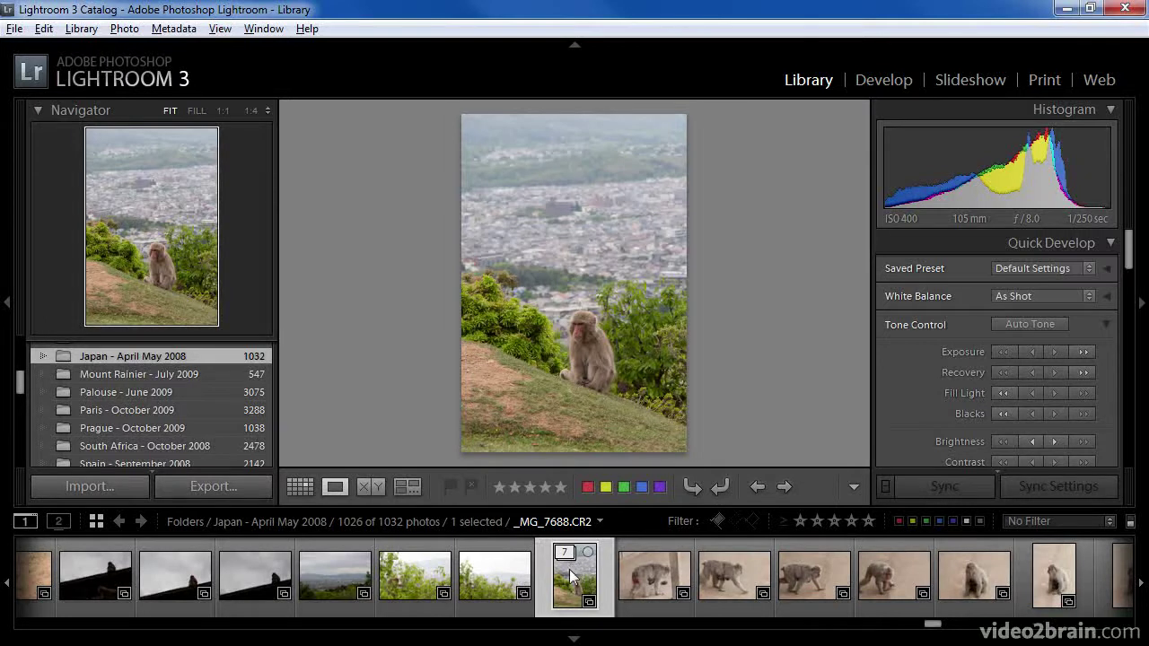
pyautogui.rightClick(571, 577)
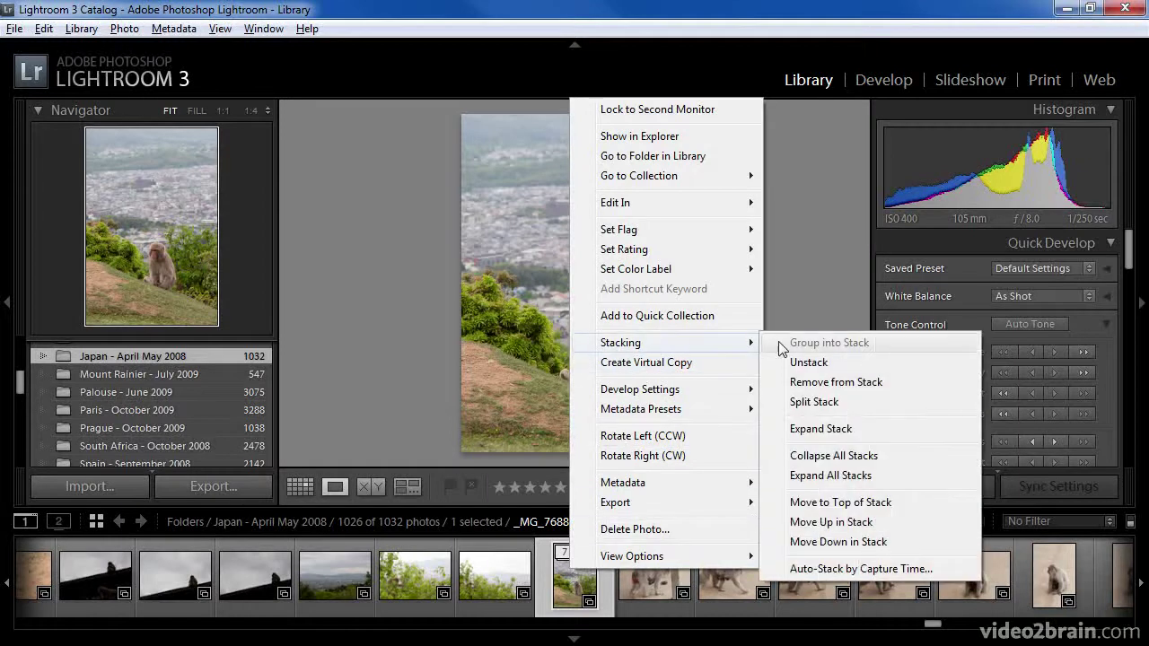
pyautogui.click(837, 362)
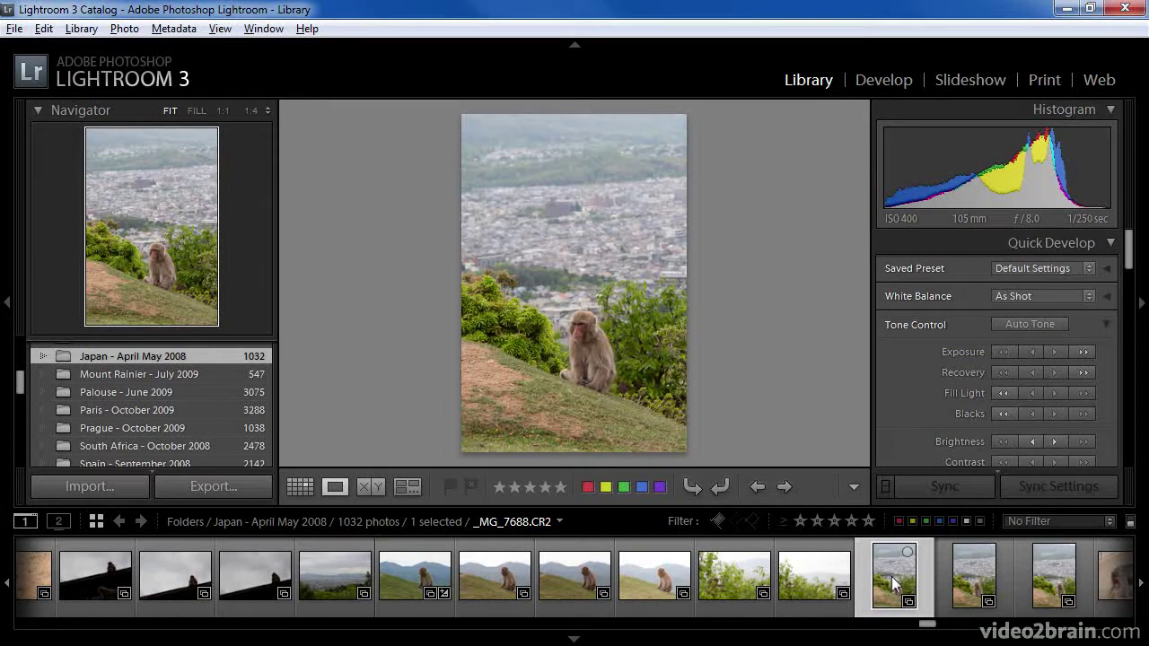
pyautogui.hotkey('ctrl', 'z')
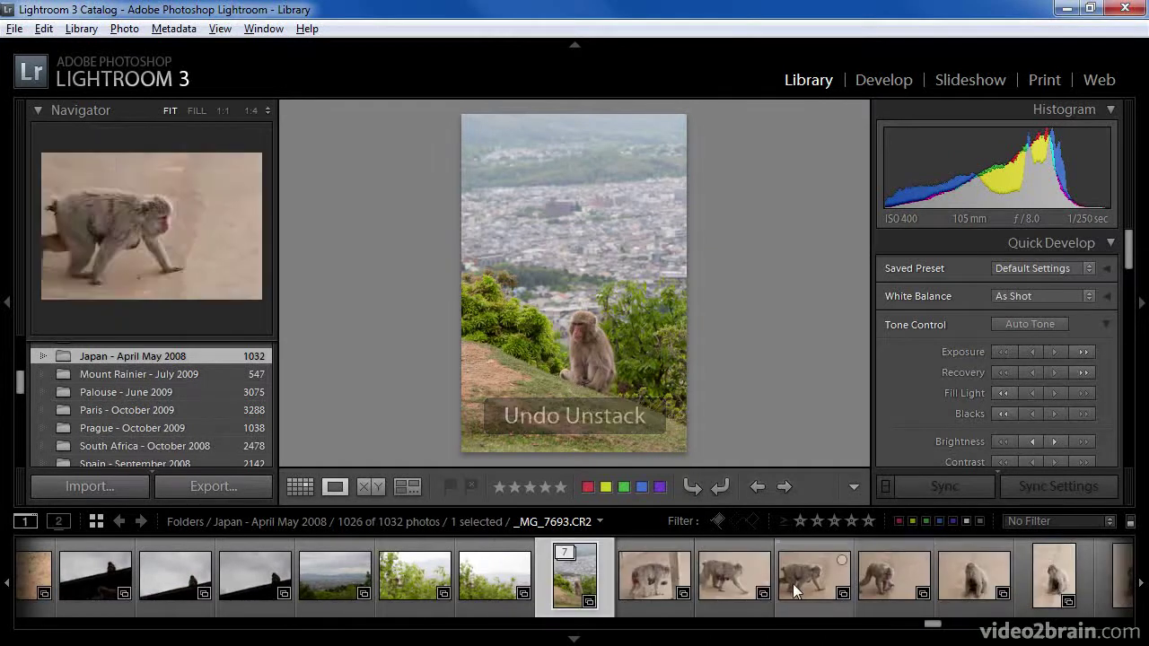
# - Remove _MG_7682 from the stack, leaving a six-photo stack, and add that stack to the selection
pyautogui.click(565, 553)
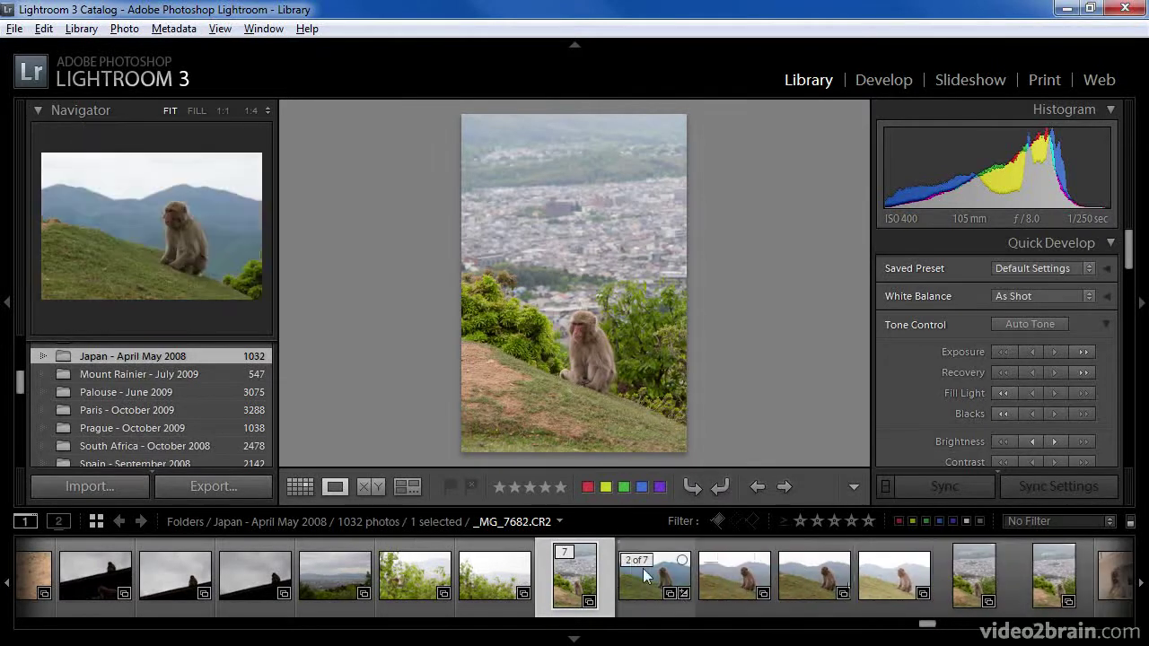
pyautogui.click(643, 571)
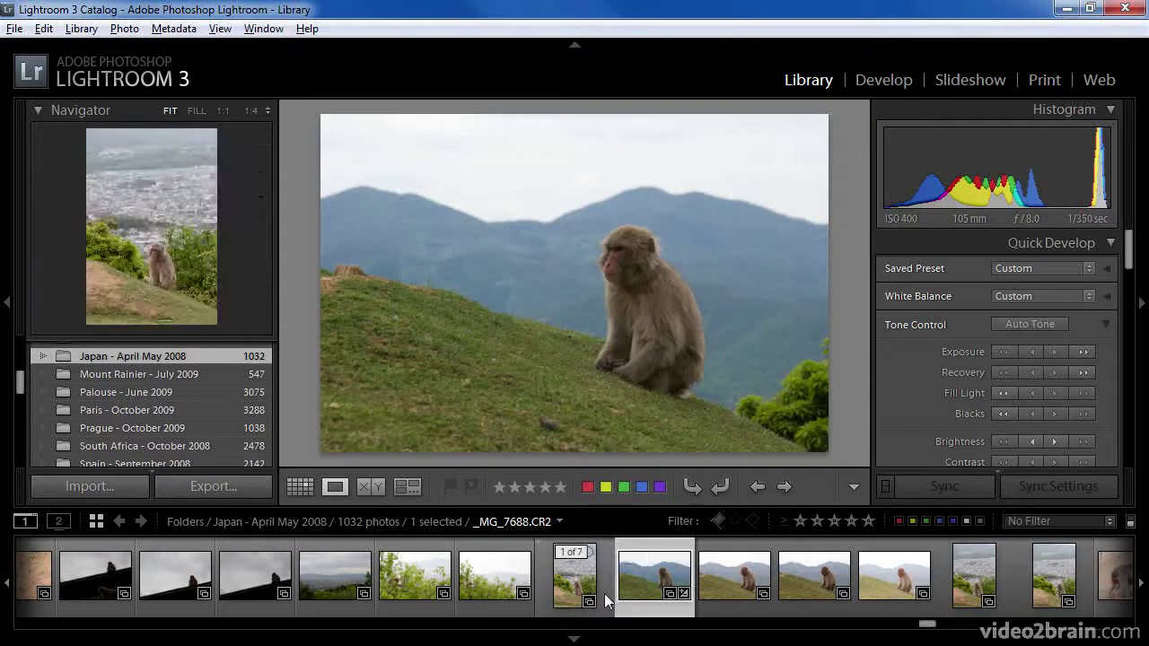
pyautogui.rightClick(639, 575)
pyautogui.moveTo(711, 354)
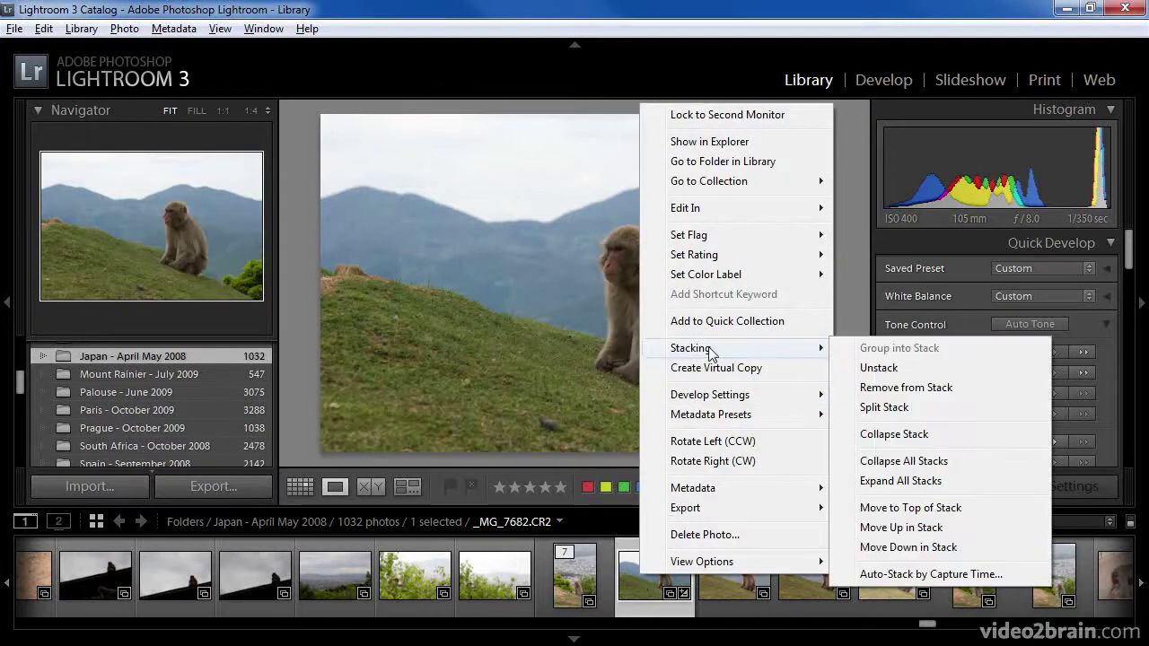
pyautogui.click(903, 388)
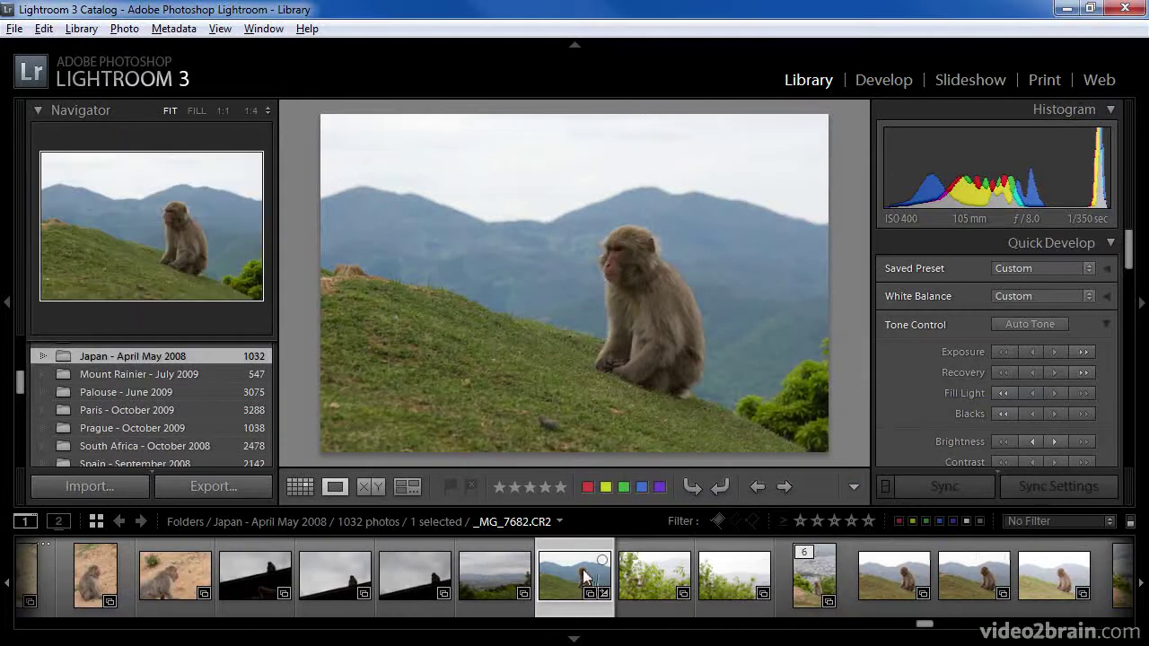
pyautogui.keyDown('ctrl'); pyautogui.click(803, 559); pyautogui.keyUp('ctrl')
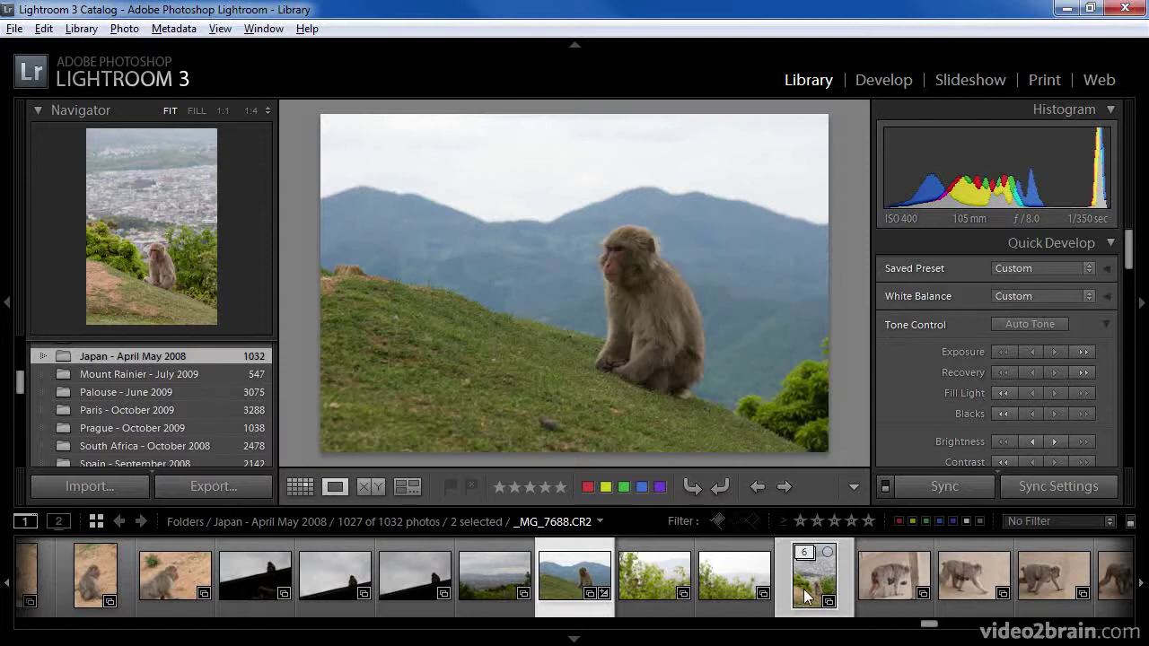
# - Expand the six-photo stack and move _MG_7688 down three places to position 4 of 6
pyautogui.click(804, 551)
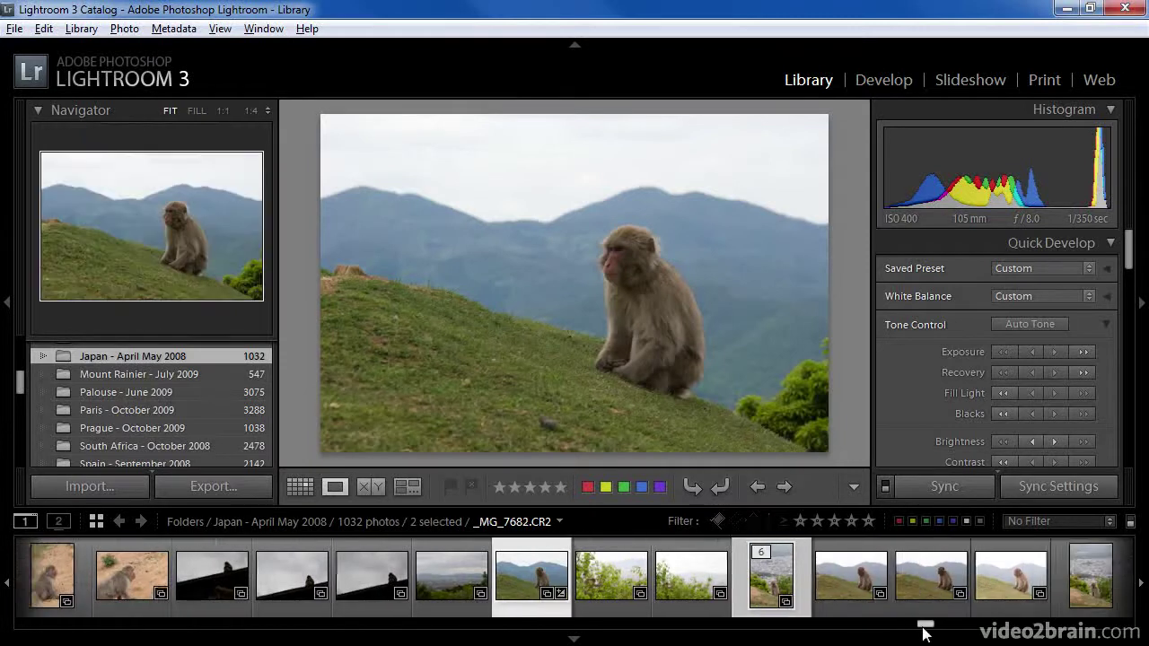
pyautogui.hscroll(5, 859, 603)
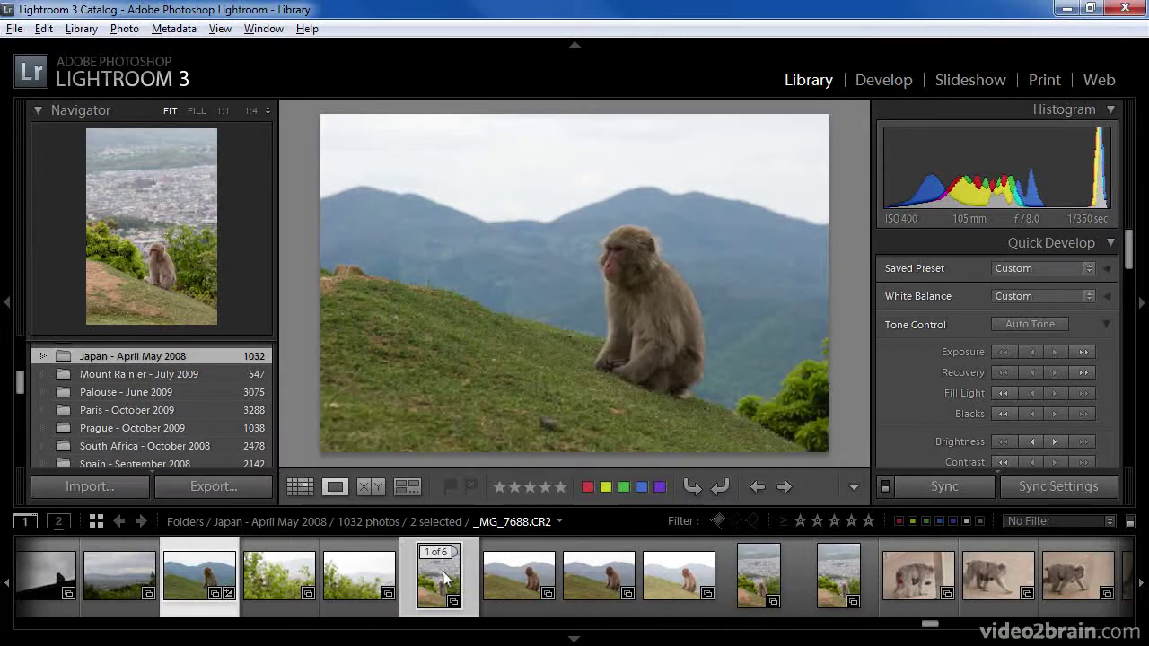
pyautogui.click(442, 570)
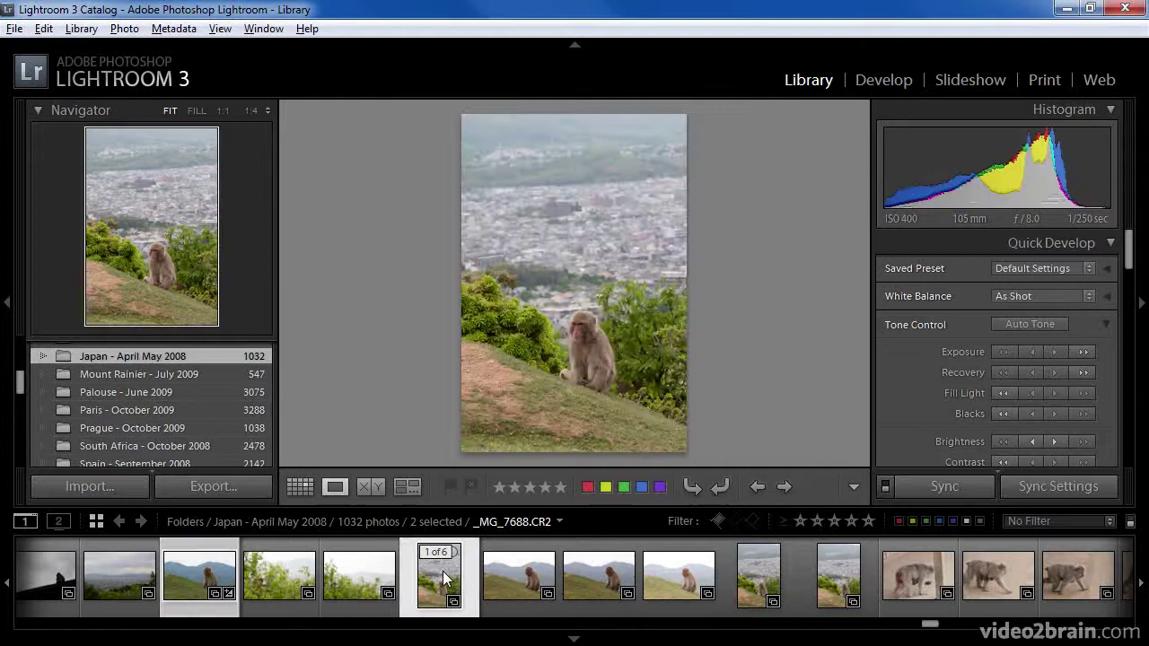
pyautogui.rightClick(442, 571)
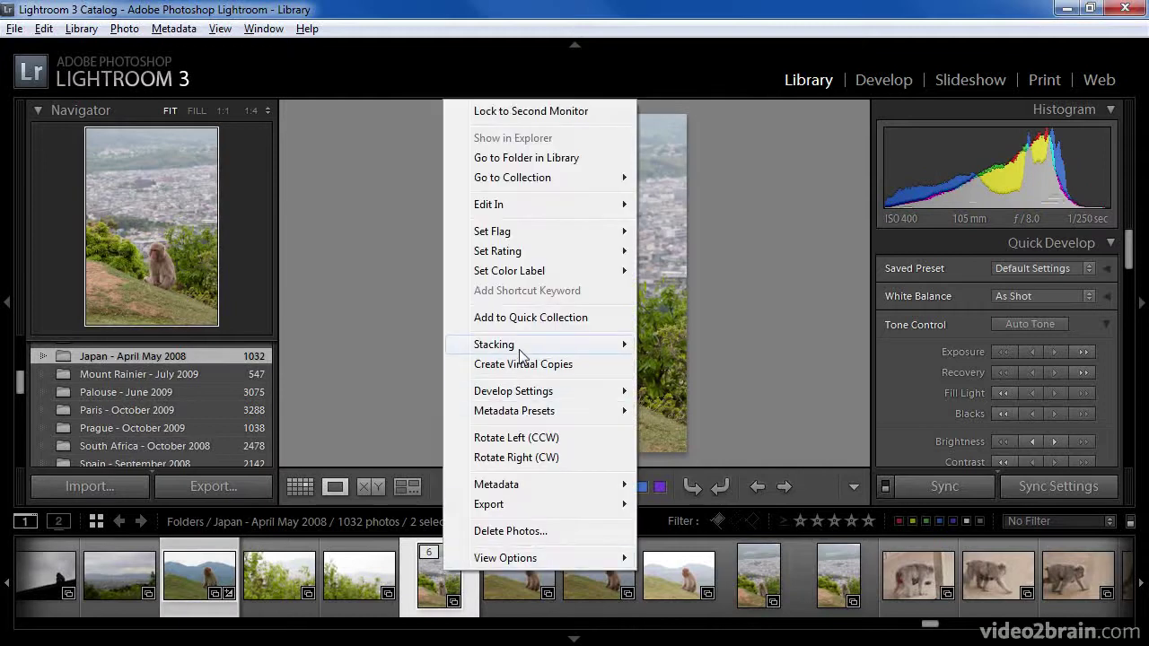
pyautogui.moveTo(520, 352)
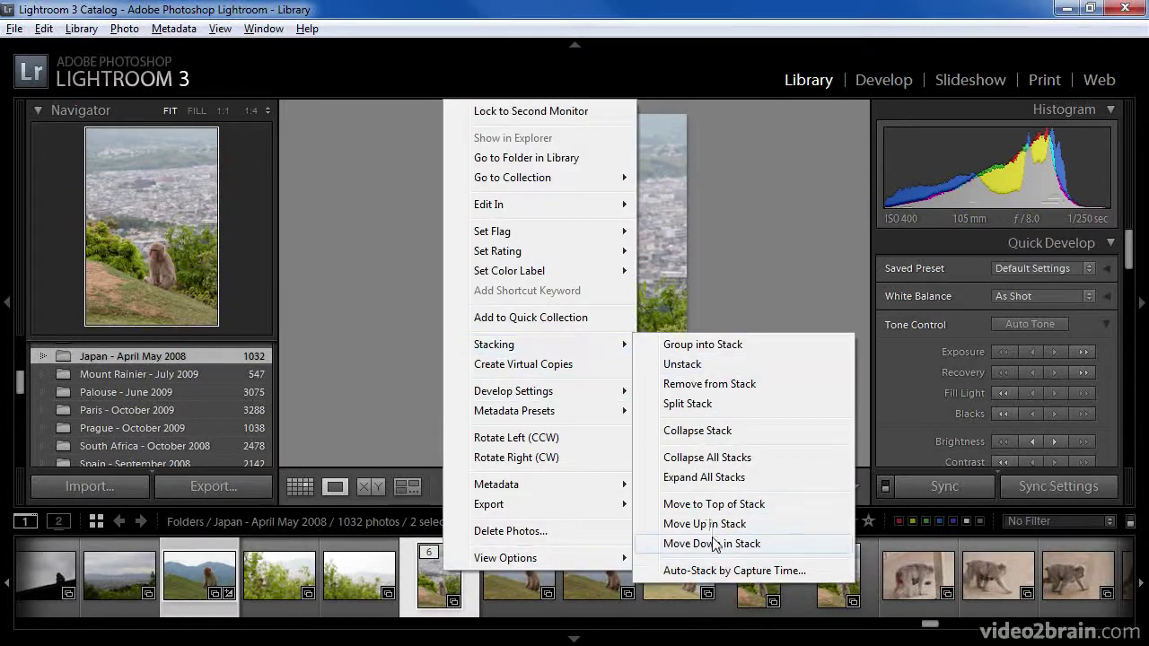
pyautogui.click(684, 542)
pyautogui.rightClick(585, 572)
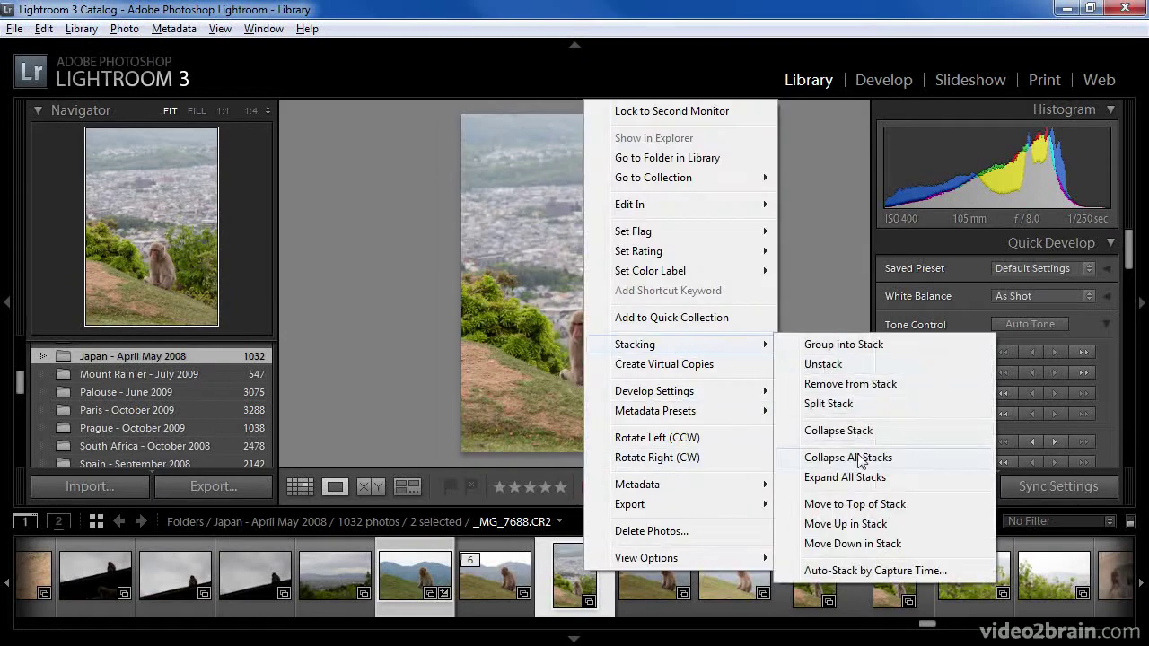
pyautogui.click(861, 545)
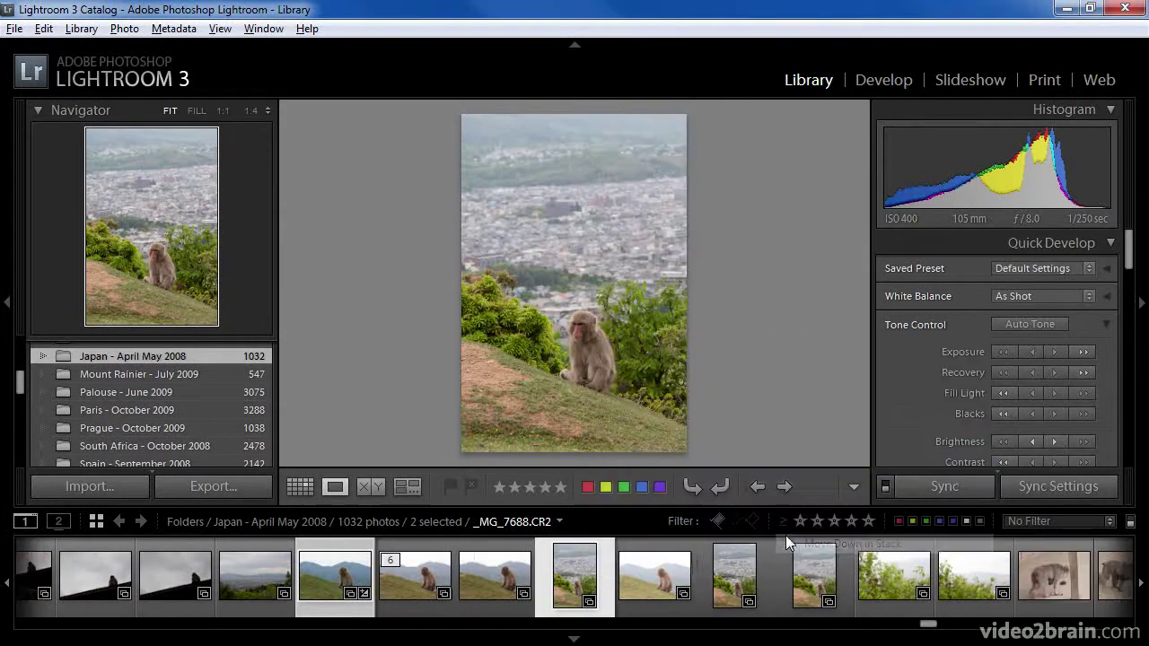
pyautogui.rightClick(578, 571)
pyautogui.moveTo(680, 351)
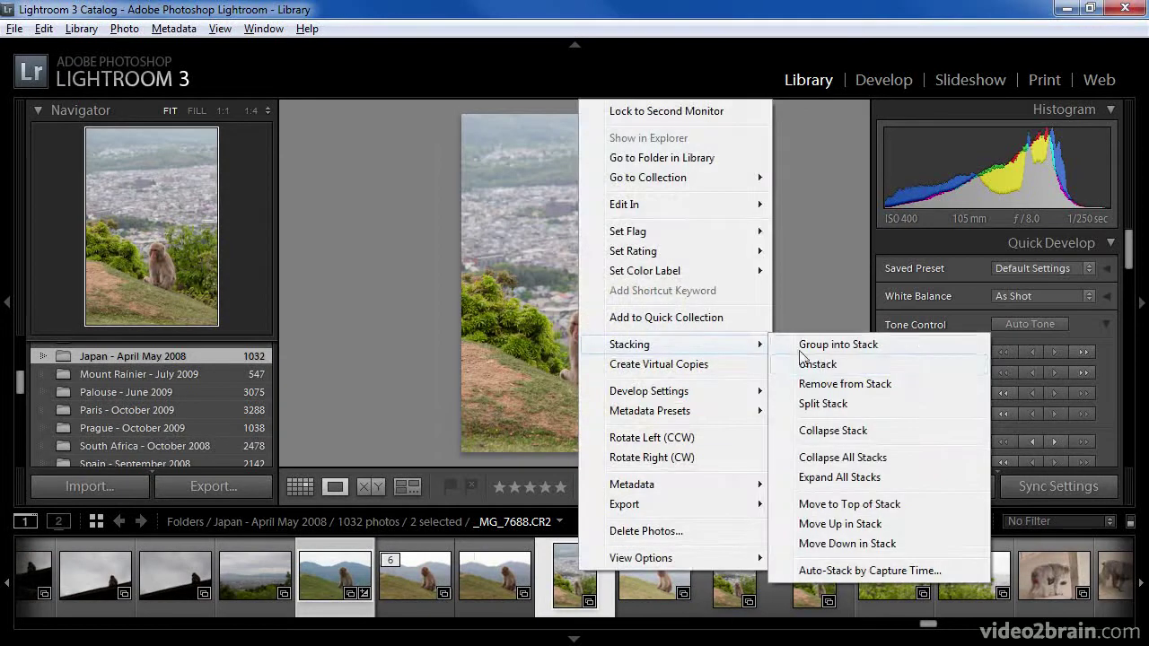
pyautogui.click(847, 543)
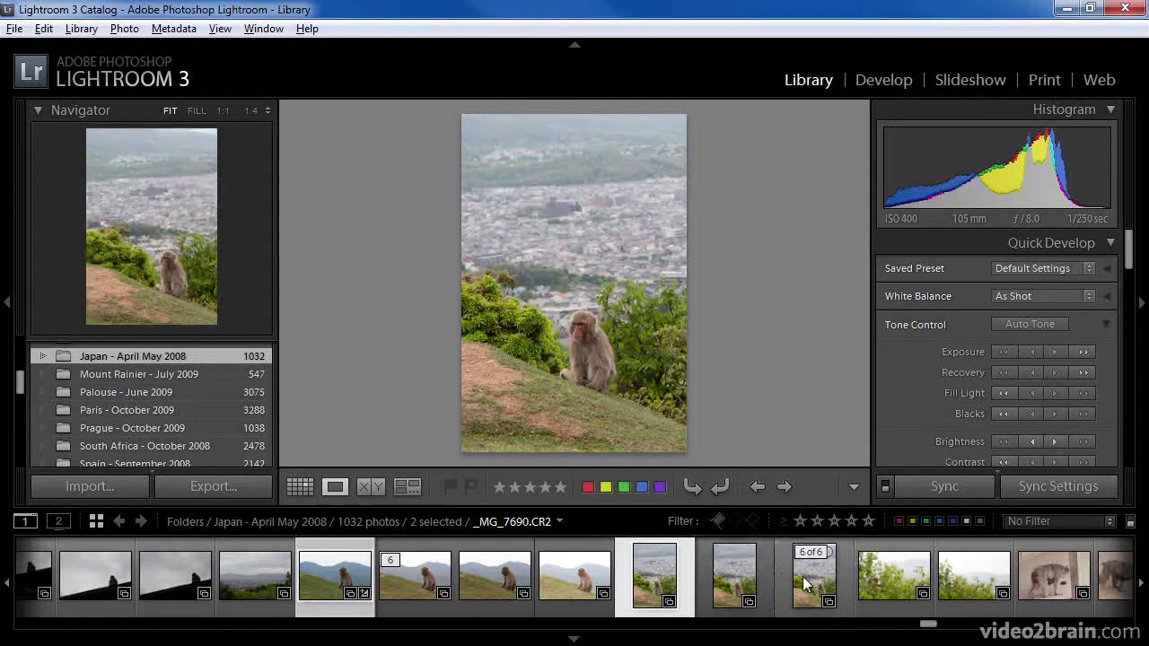
# - Split the stack into hillside and city-view stacks of 3, then collapse both
pyautogui.rightClick(643, 591)
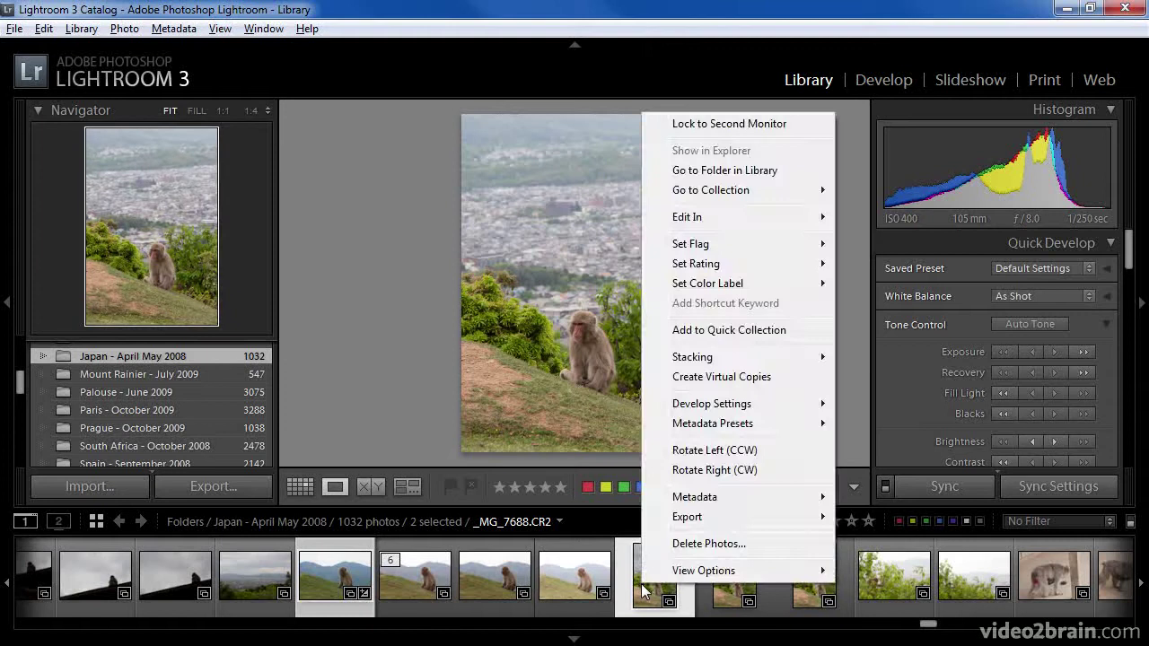
pyautogui.moveTo(698, 364)
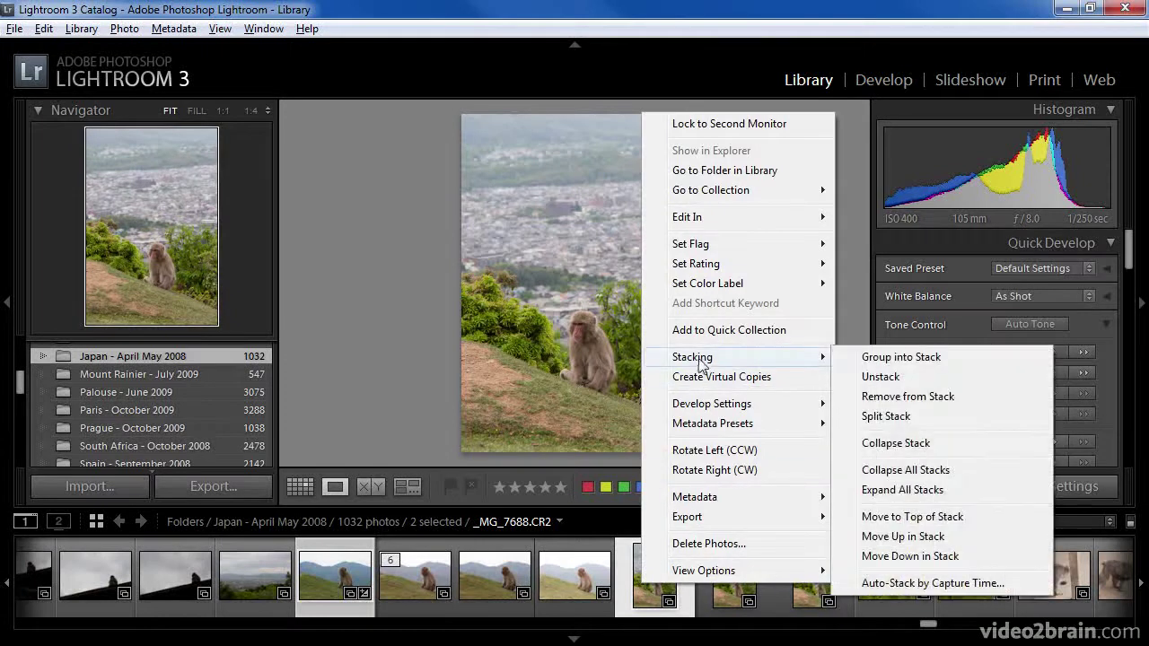
pyautogui.click(886, 417)
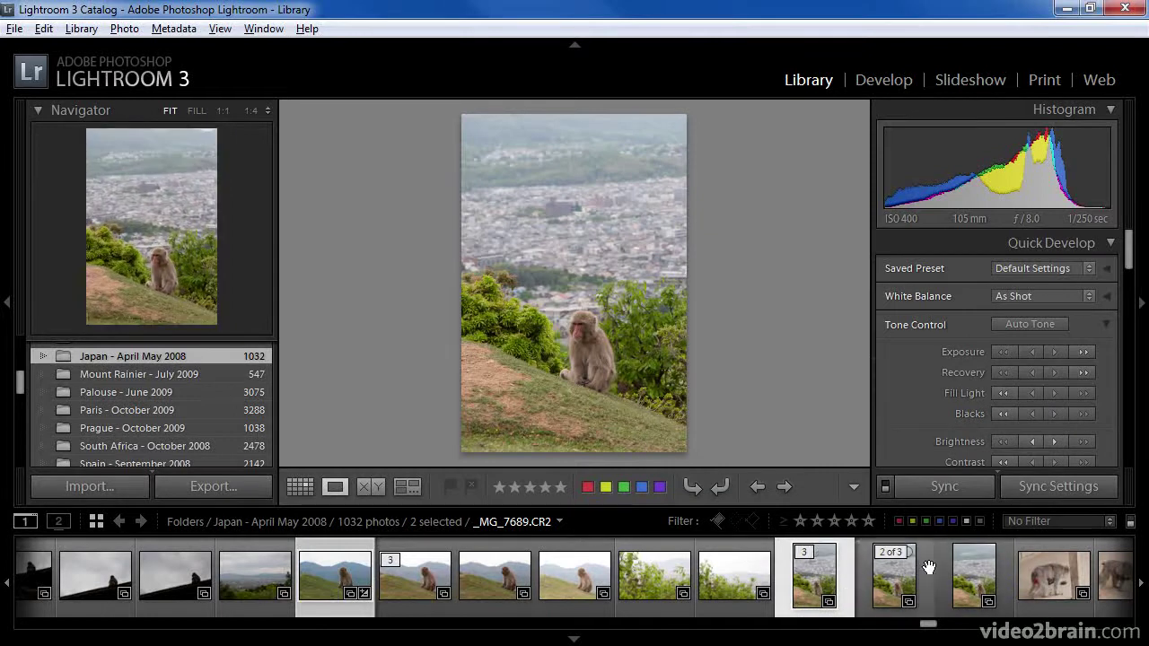
pyautogui.click(810, 555)
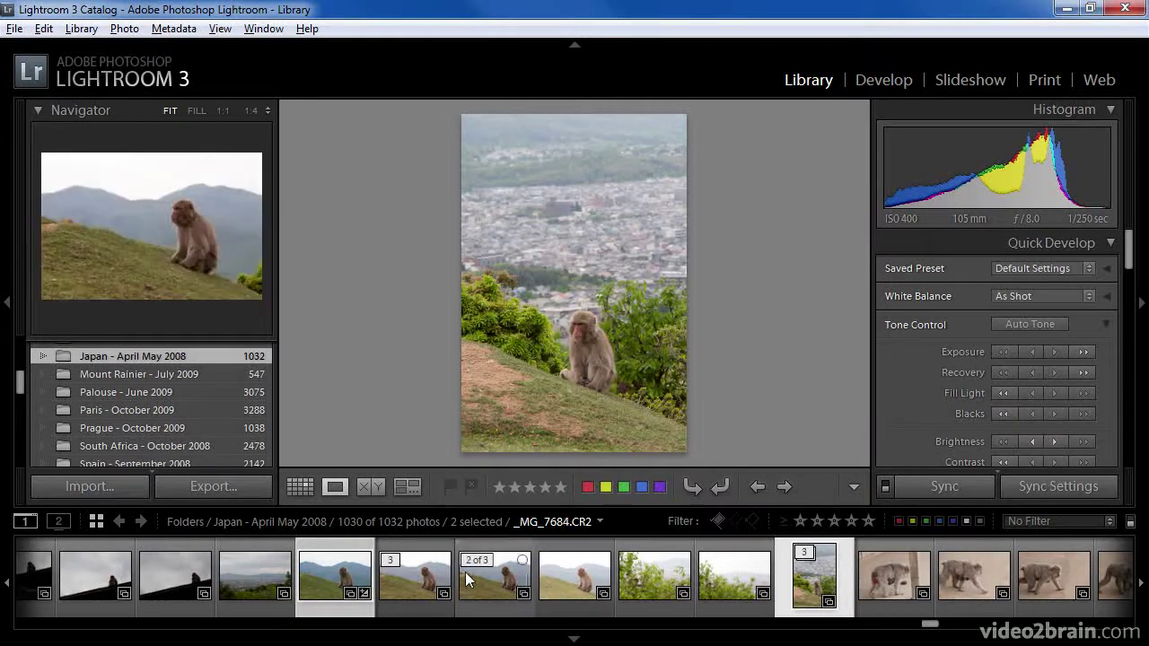
pyautogui.click(398, 562)
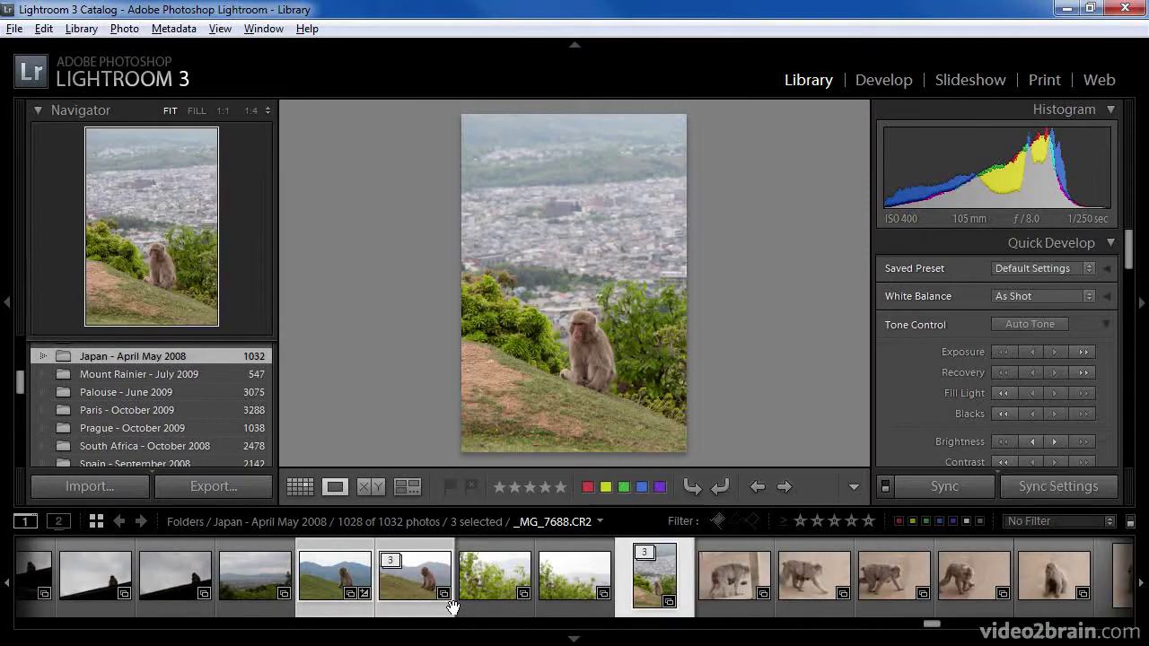
pyautogui.rightClick(631, 585)
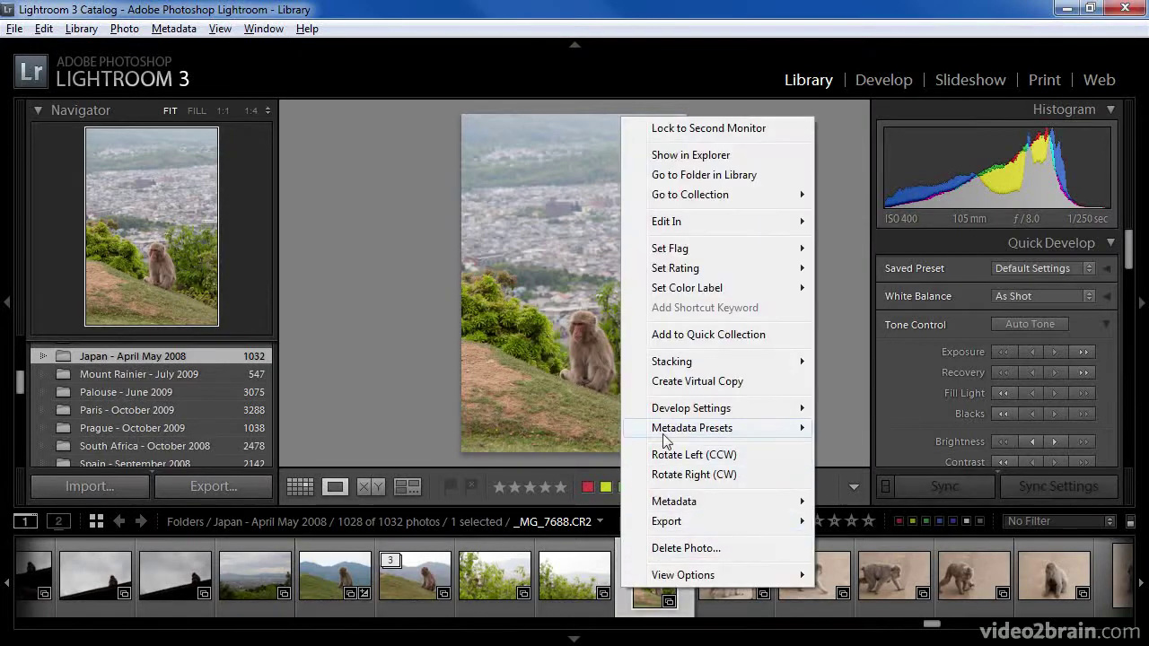
pyautogui.moveTo(687, 363)
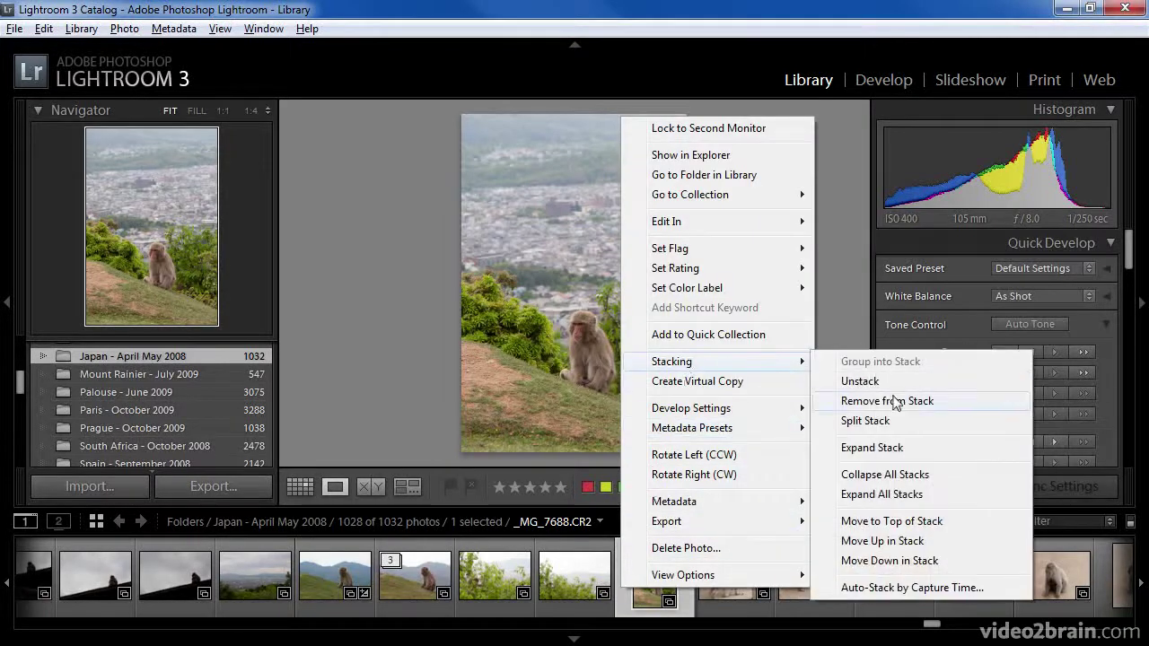
pyautogui.click(894, 494)
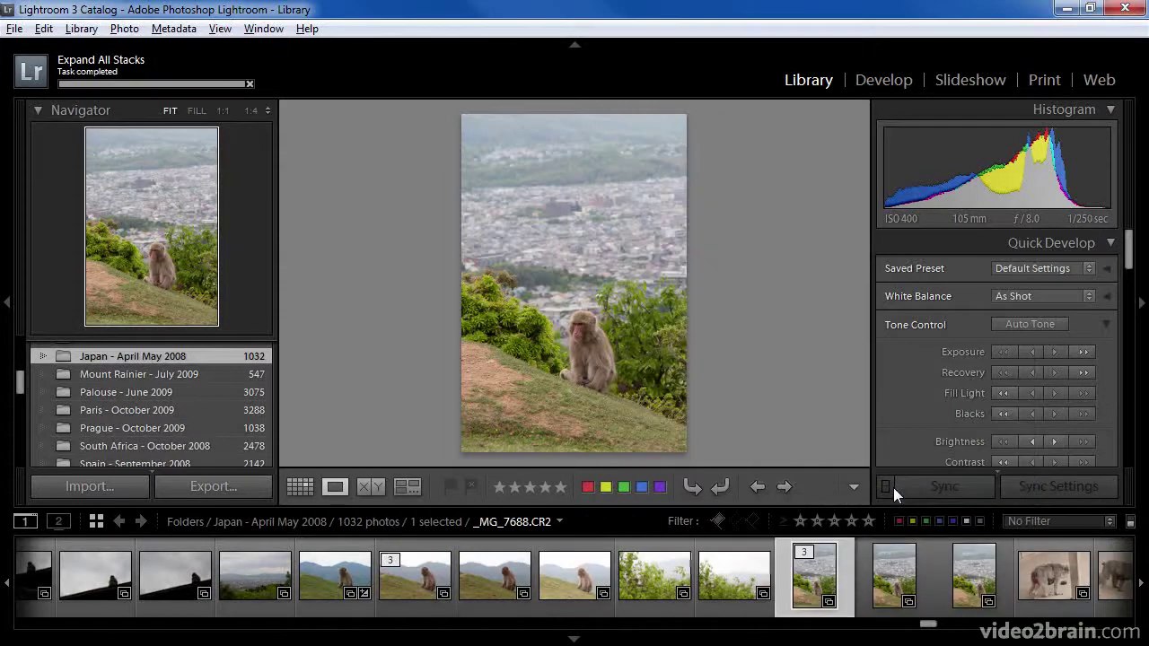
pyautogui.rightClick(813, 588)
pyautogui.moveTo(869, 363)
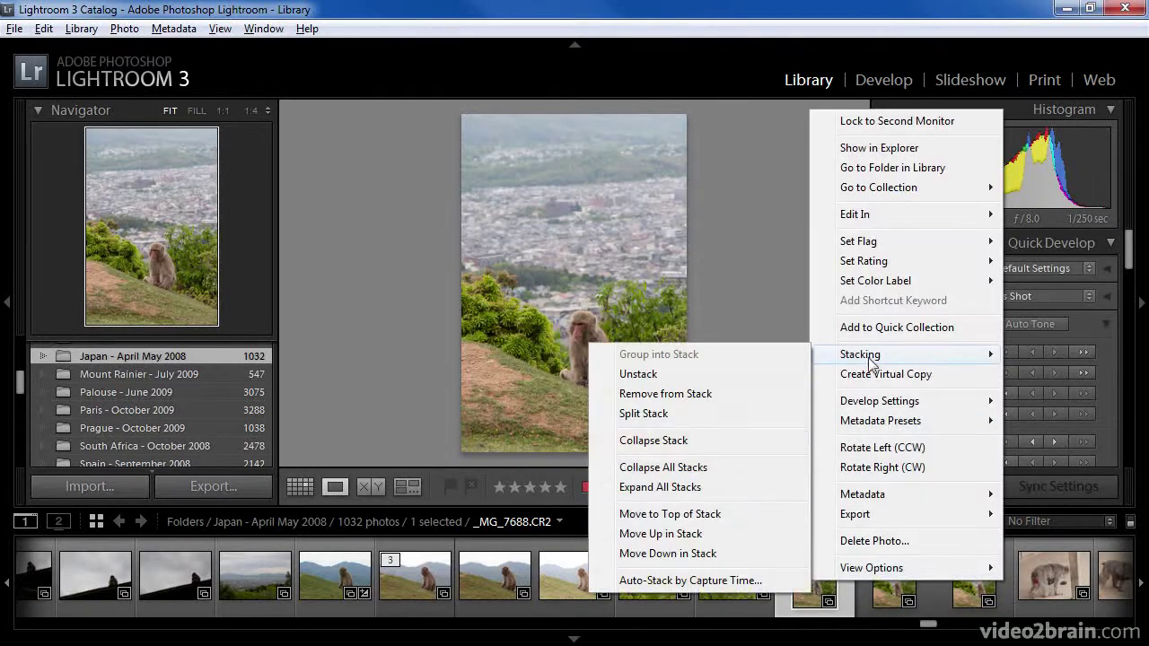
pyautogui.click(735, 466)
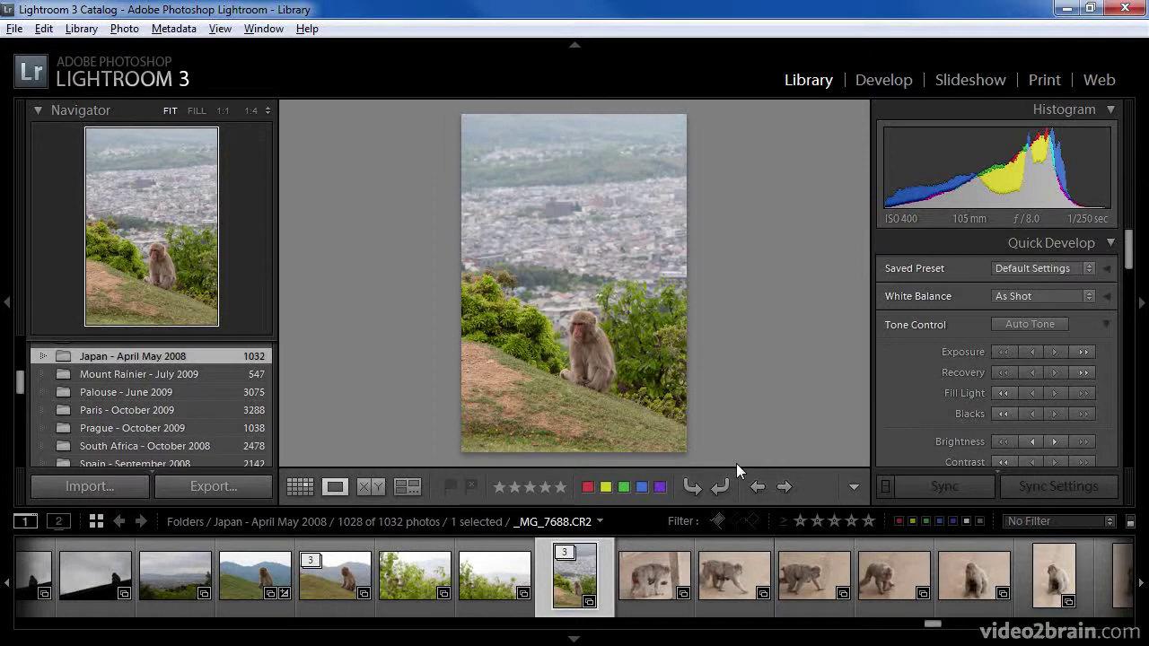
pyautogui.click(127, 31)
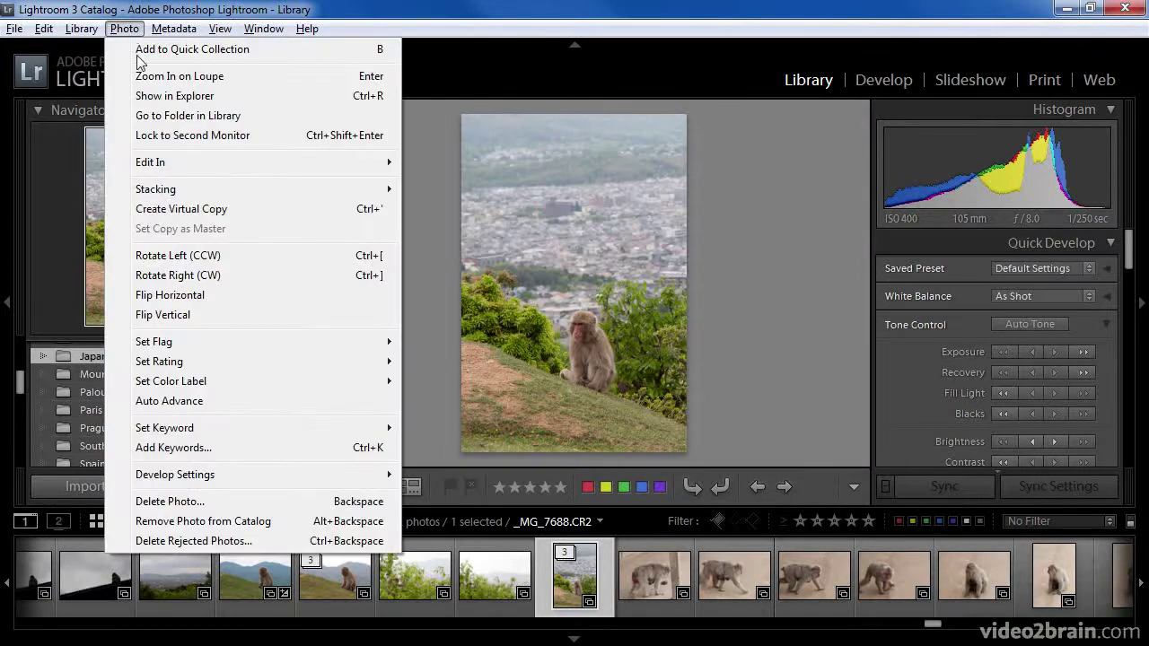
pyautogui.moveTo(230, 198)
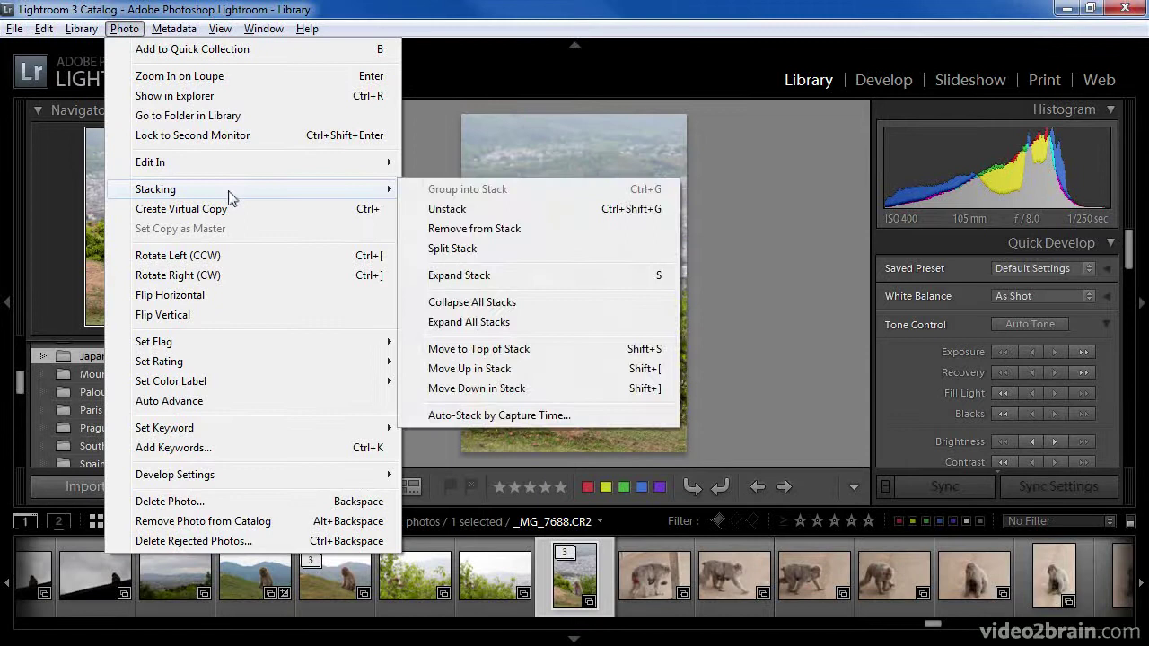
pyautogui.click(619, 390)
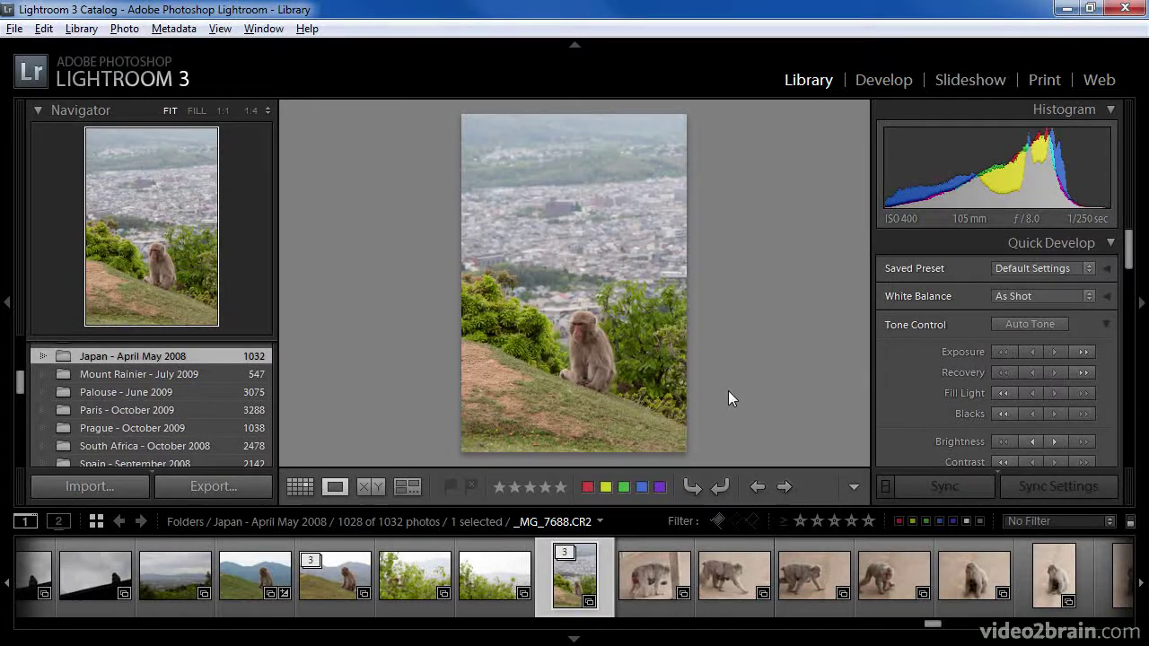
# - Open Auto-Stack by Capture Time and set 0:43:00 between stacks, previewing 12 stacks
pyautogui.rightClick(652, 571)
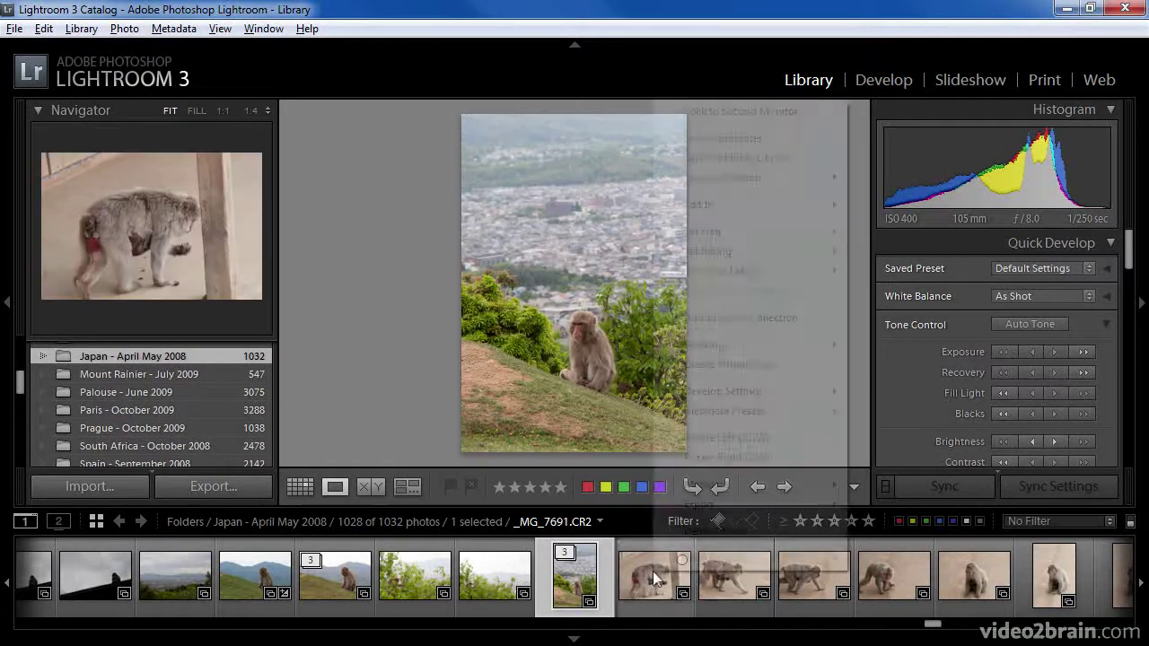
pyautogui.moveTo(745, 344)
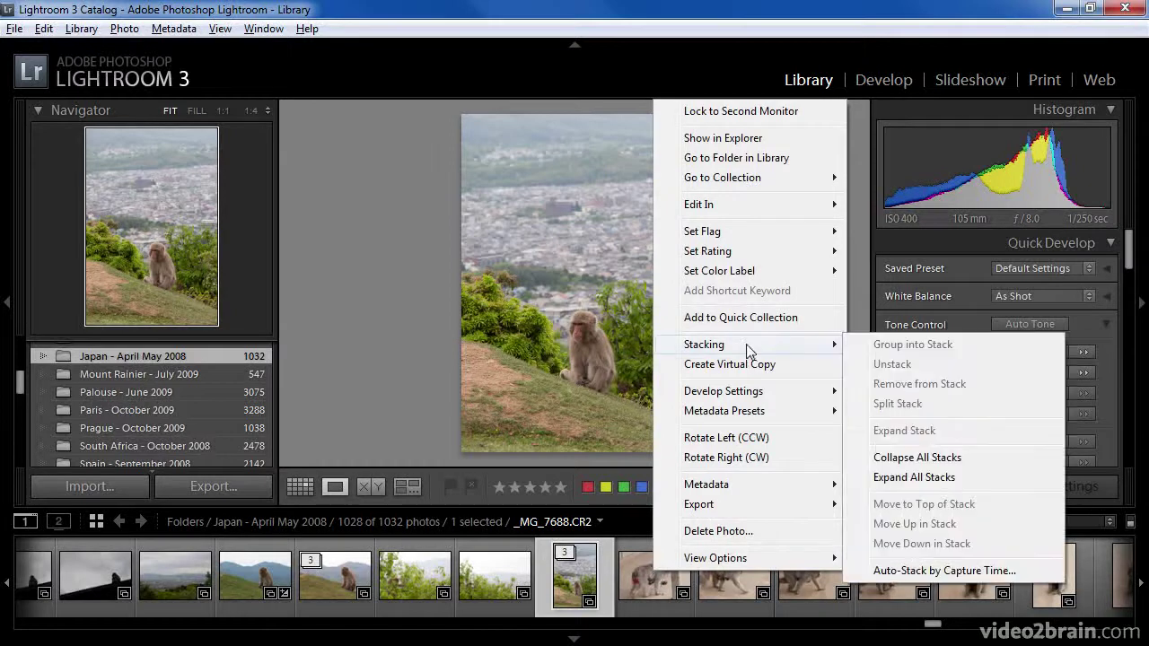
pyautogui.click(934, 571)
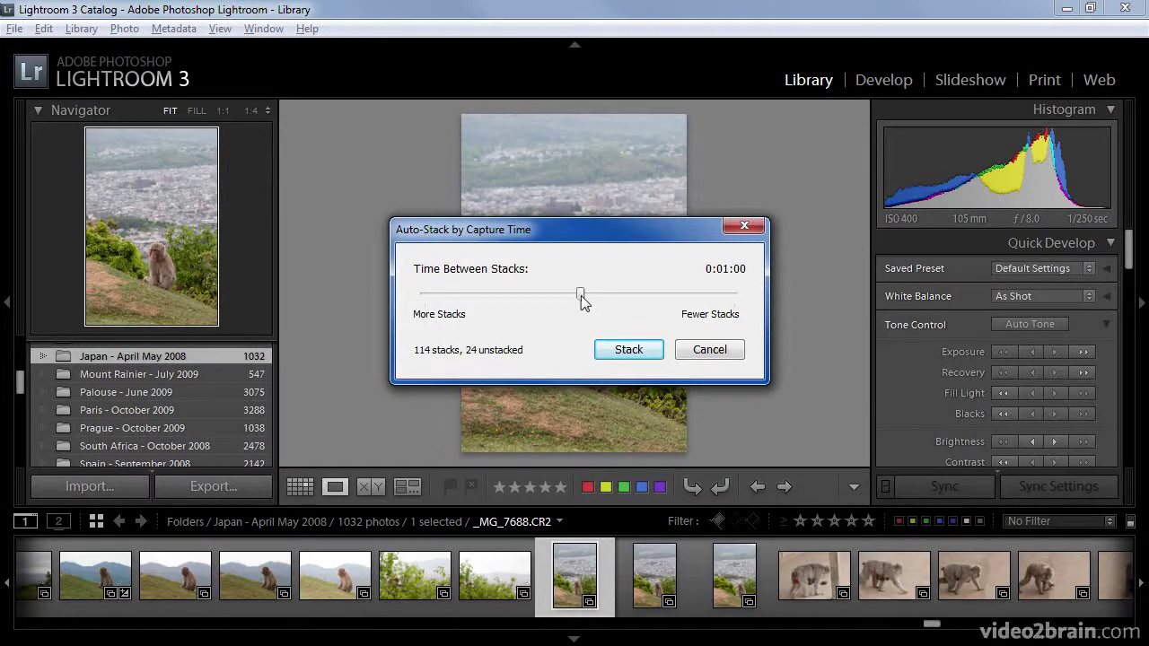
pyautogui.moveTo(582, 297); pyautogui.dragTo(440, 303)
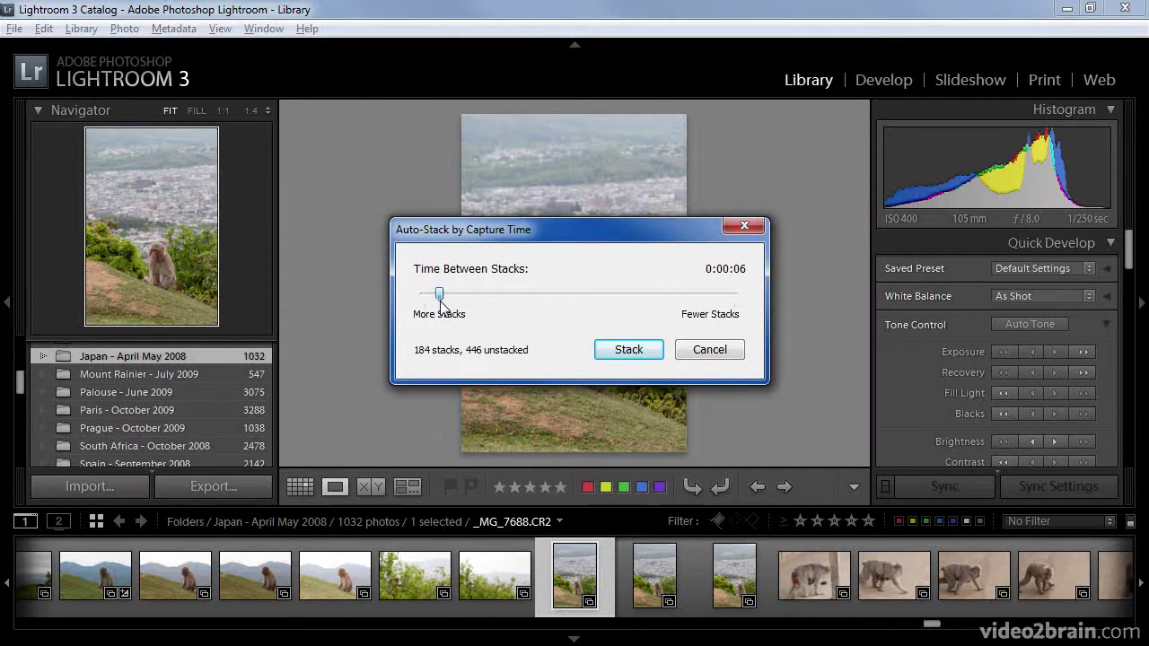
pyautogui.moveTo(439, 294); pyautogui.dragTo(701, 295)
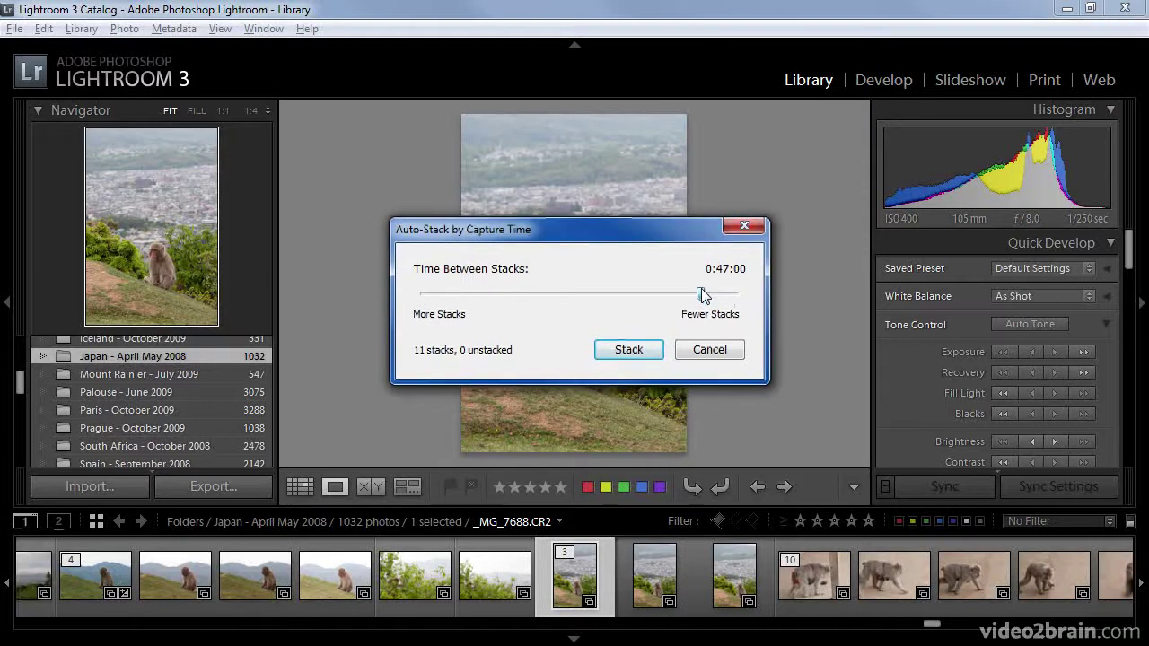
pyautogui.moveTo(703, 296); pyautogui.dragTo(690, 295)
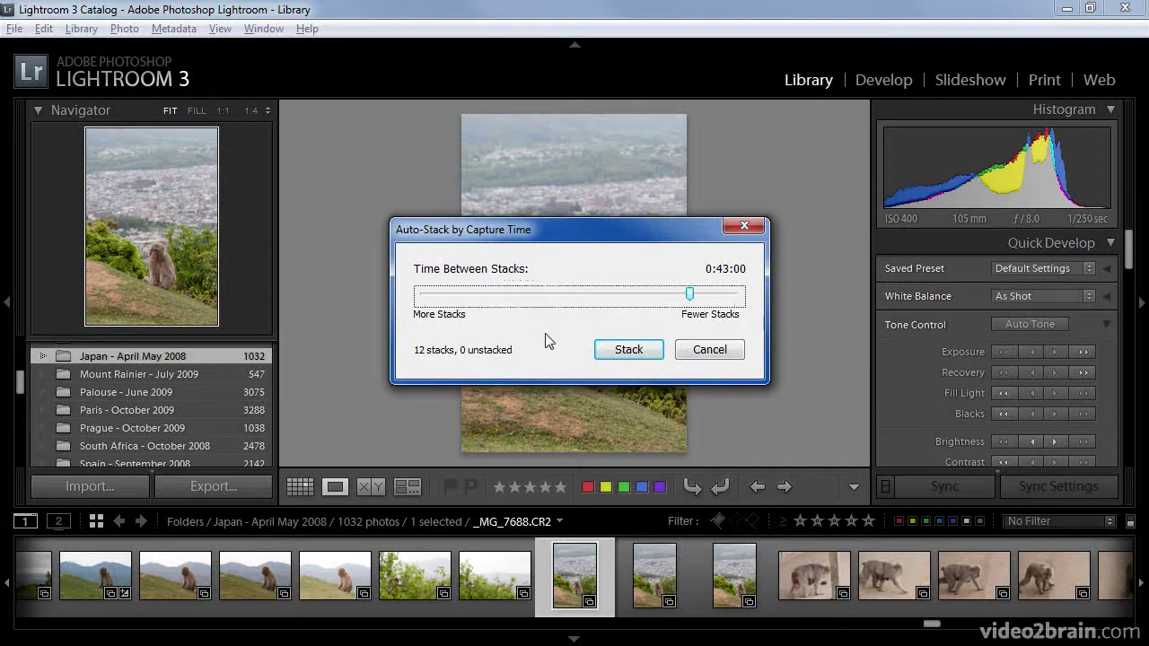
# - Apply the 43-minute auto-stacking, then collapse all stacks in the Japan folder
pyautogui.click(628, 350)
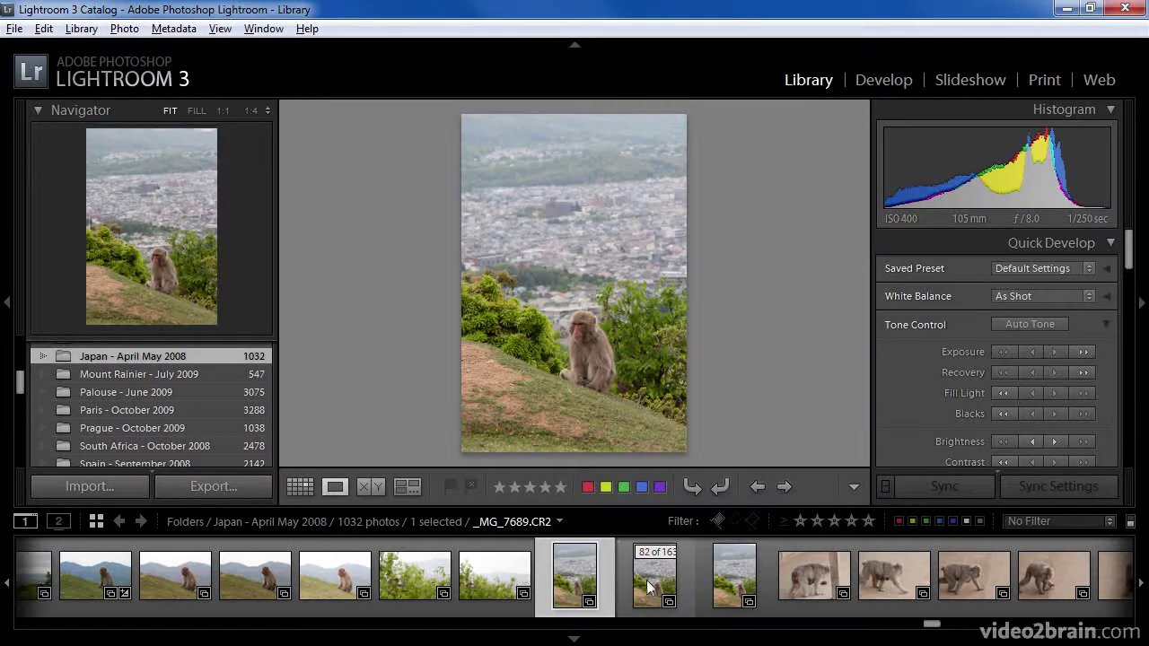
pyautogui.rightClick(731, 579)
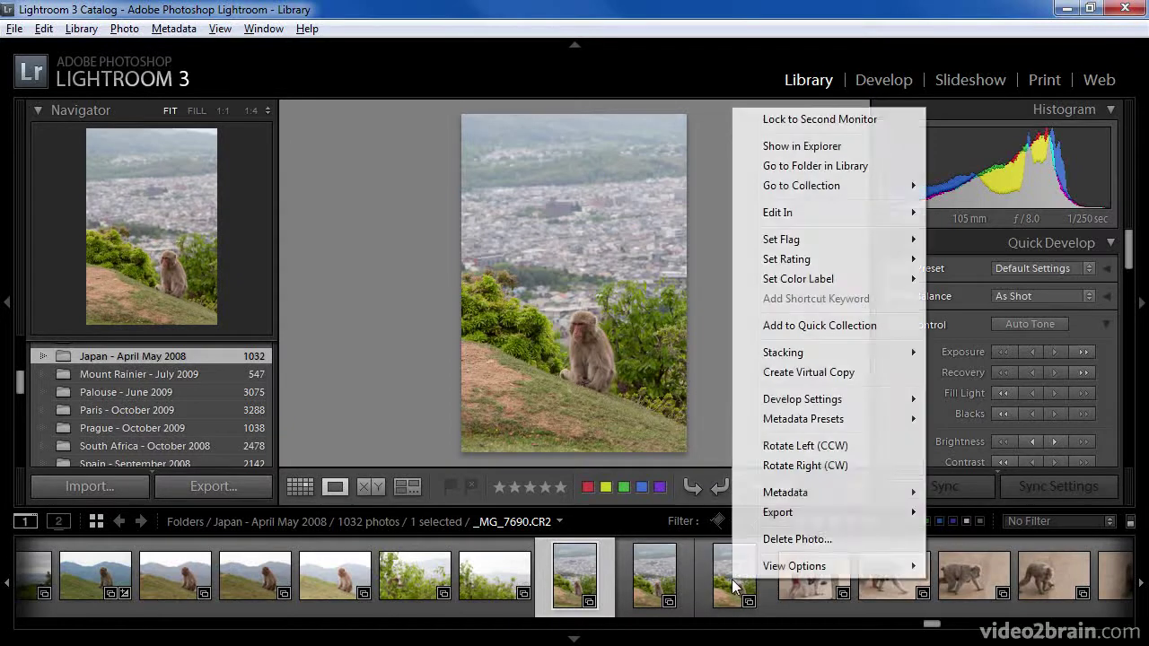
pyautogui.moveTo(789, 353)
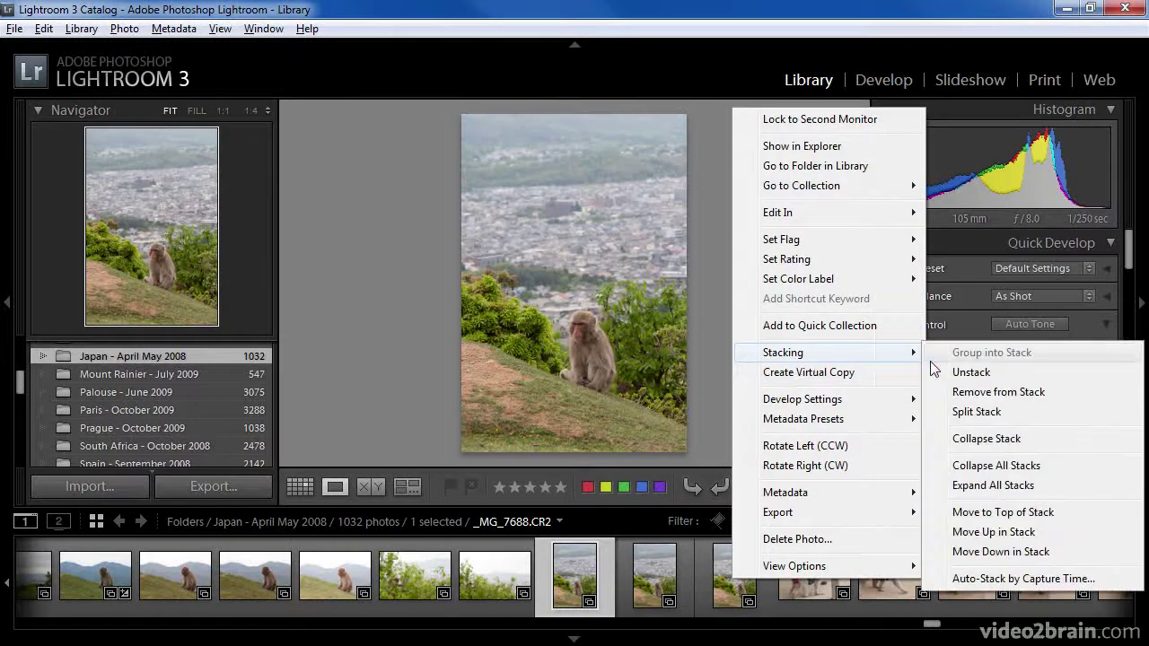
pyautogui.click(987, 465)
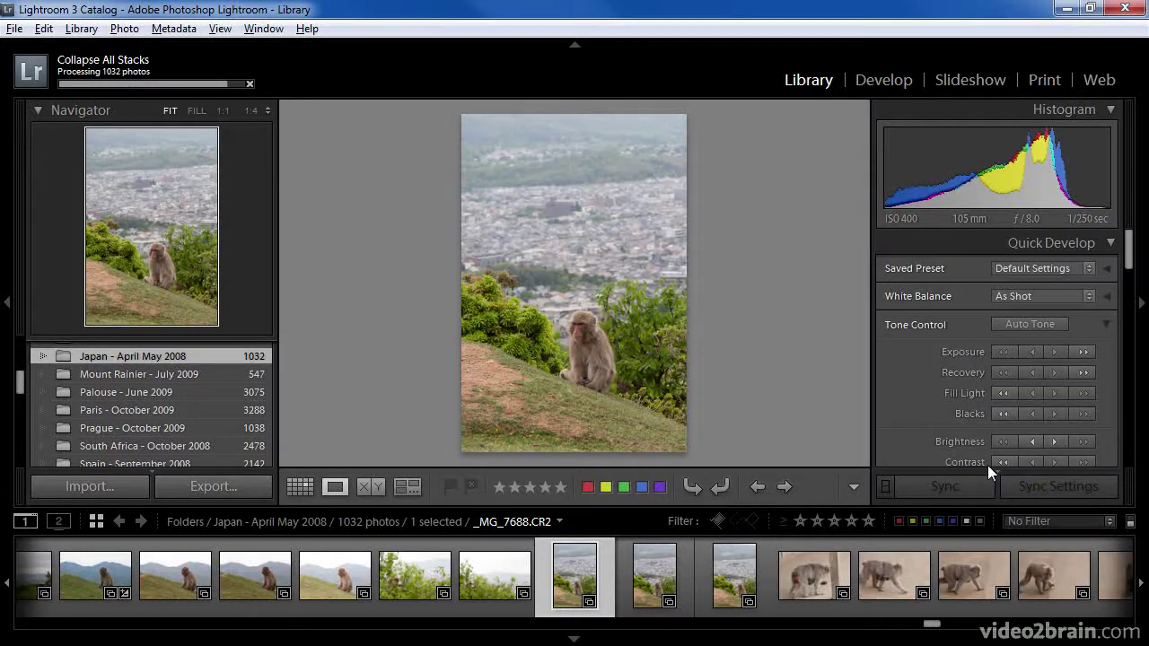